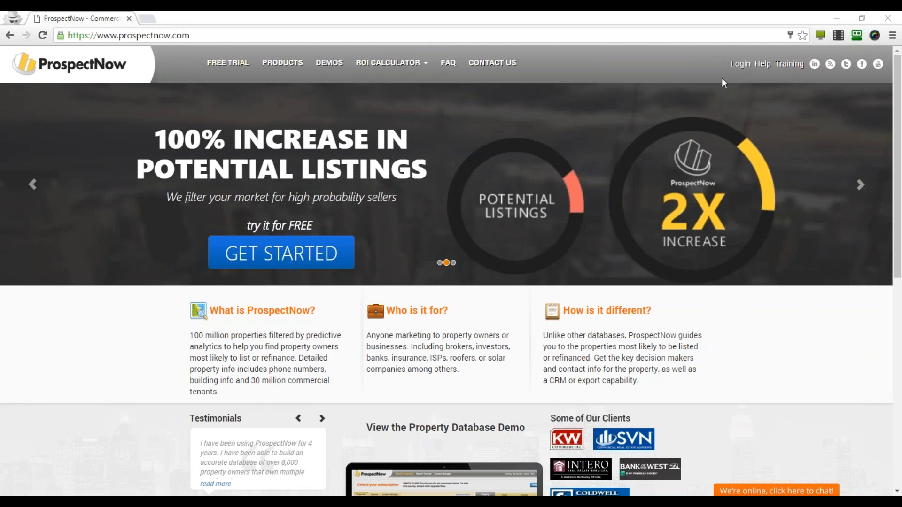
Sign in to ProspectNow with the account e-mail and password.
{"action": "left_click", "coordinate": [741, 64]}
{"action": "left_click", "coordinate": [440, 108]}
{"action": "type", "text": "a"}
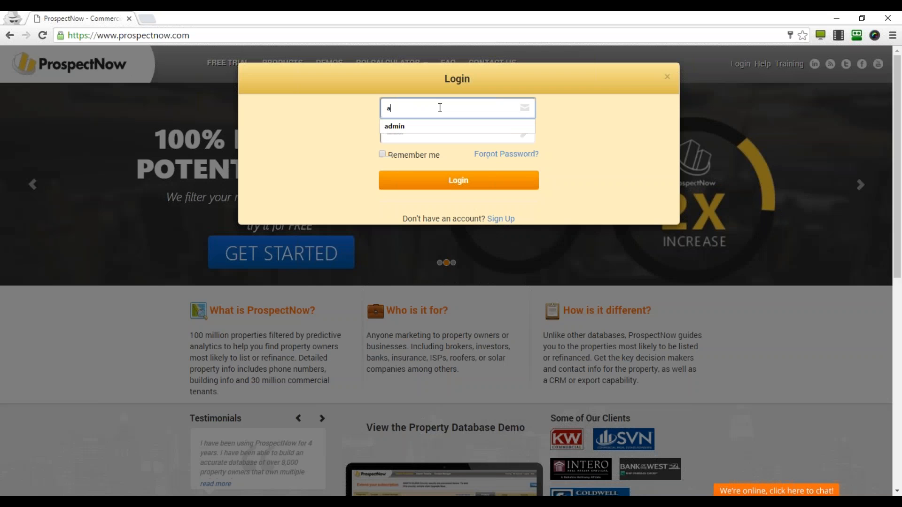
{"action": "key", "text": "Tab"}
{"action": "type", "text": "******"}
{"action": "key", "text": "Return"}
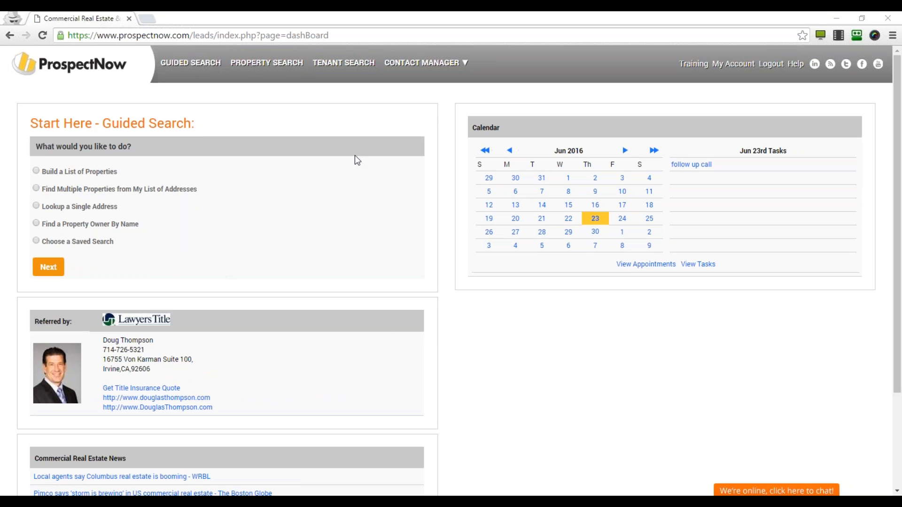
Start a guided property-list search using the Finding Potential Sellers shortcut.
{"action": "left_click", "coordinate": [189, 62]}
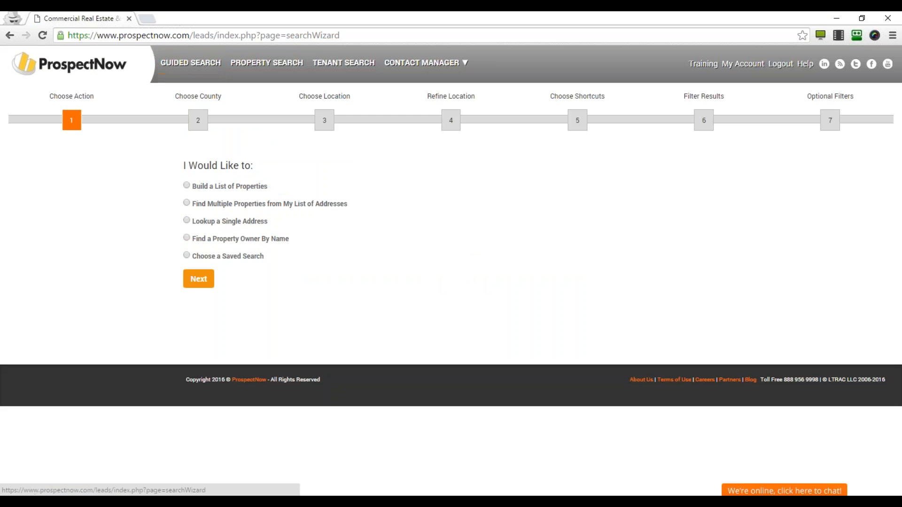
{"action": "left_click", "coordinate": [203, 282]}
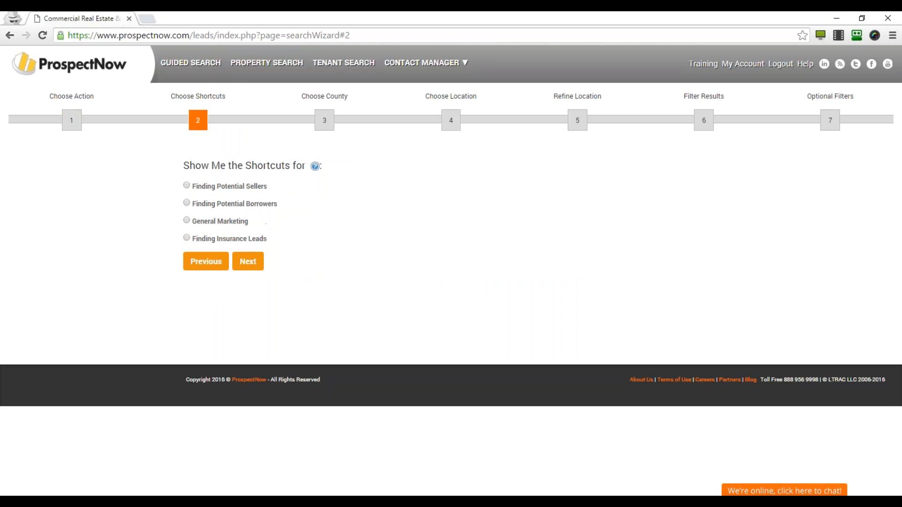
{"action": "left_click", "coordinate": [187, 186]}
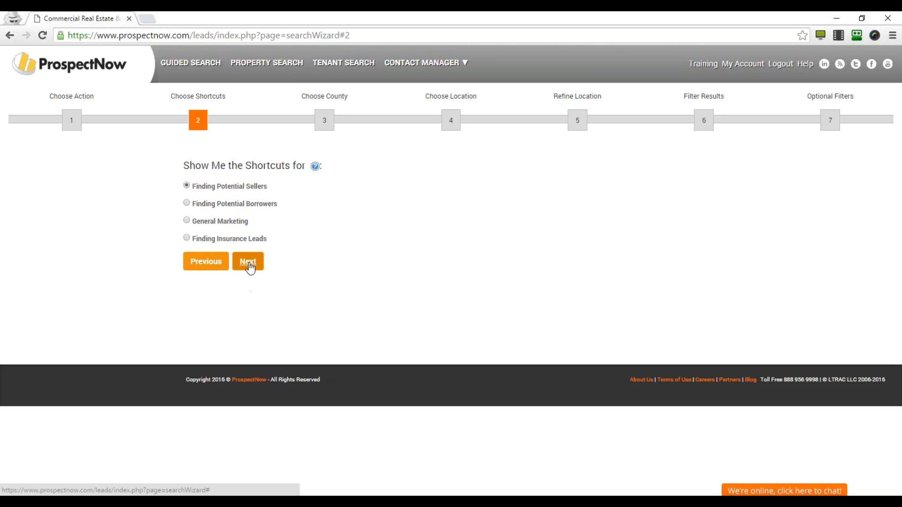
{"action": "left_click", "coordinate": [248, 262]}
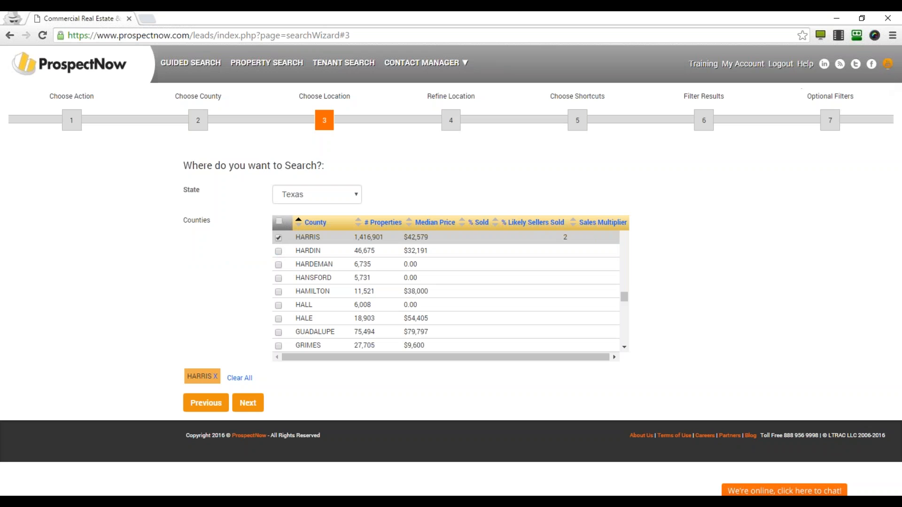
Keep Texas and Harris County, refine the location by Cities, and reach the property-type filter.
{"action": "left_click", "coordinate": [314, 197]}
{"action": "left_click", "coordinate": [193, 287]}
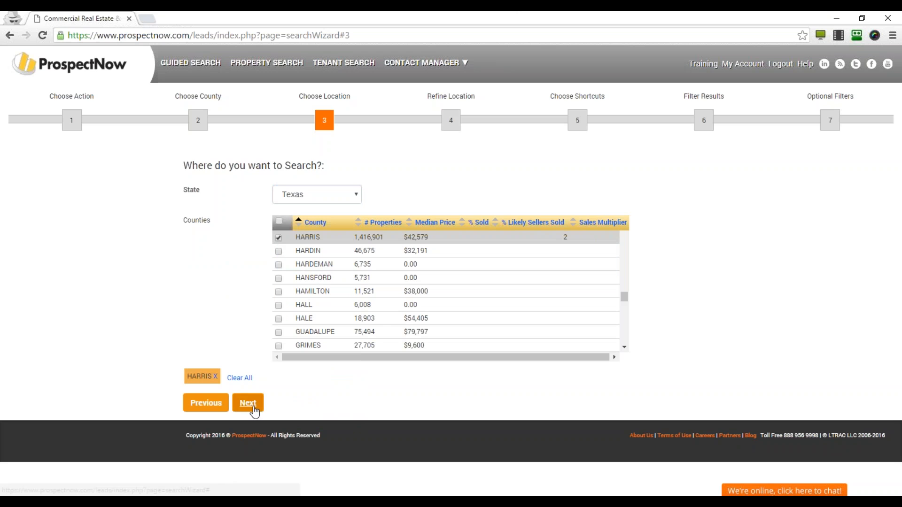
{"action": "left_click", "coordinate": [248, 405]}
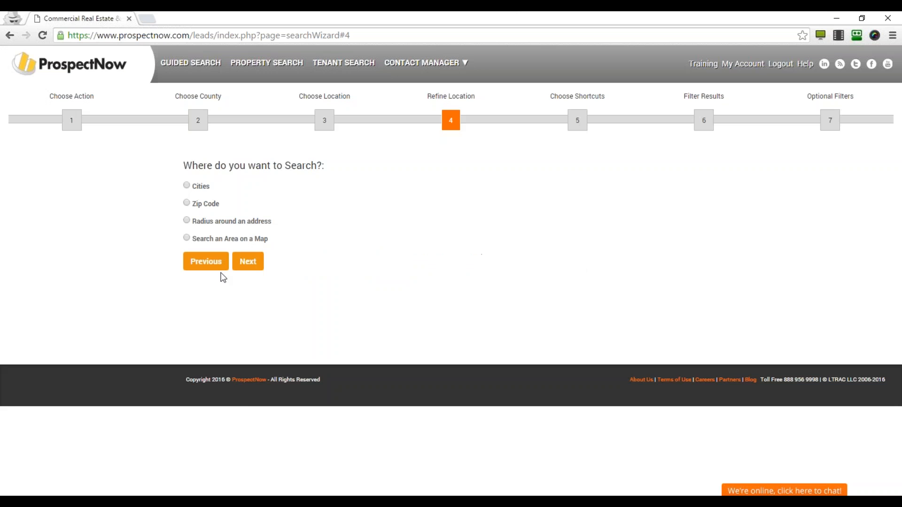
{"action": "left_click", "coordinate": [186, 185]}
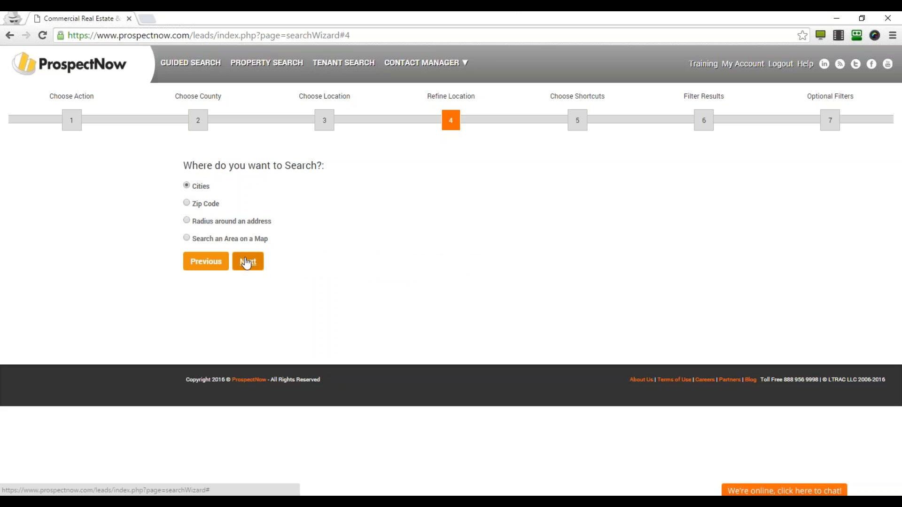
{"action": "left_click", "coordinate": [247, 262]}
{"action": "left_click", "coordinate": [247, 346]}
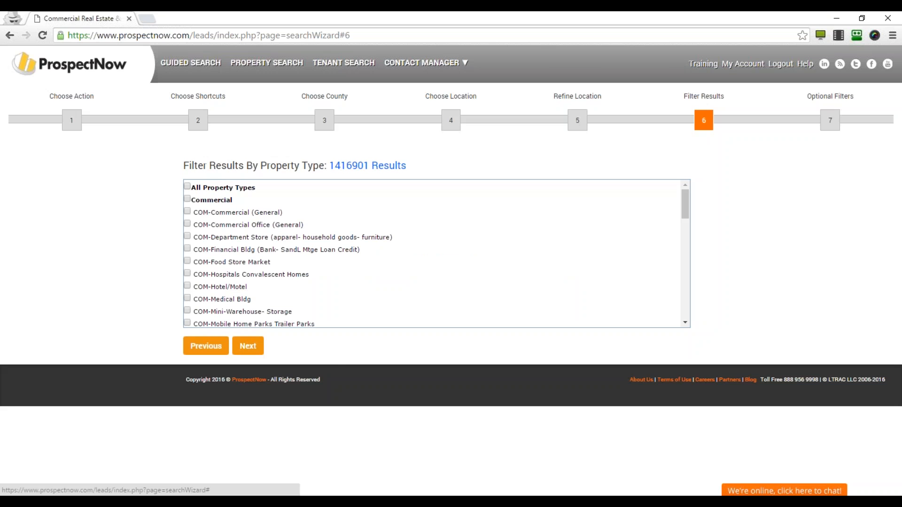
Include RES-Single Family Residence properties in the search.
{"action": "scroll", "coordinate": [226, 249], "scroll_direction": "down", "scroll_amount": 5}
{"action": "left_click", "coordinate": [238, 278]}
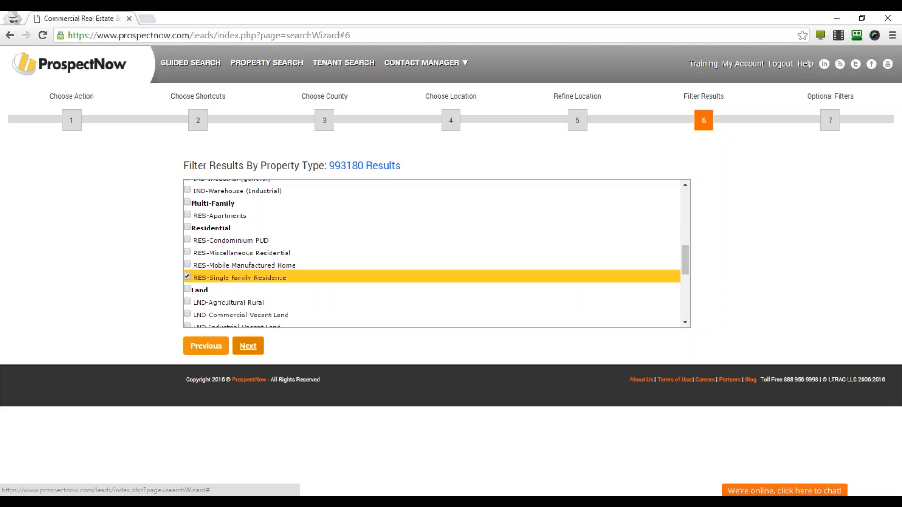
{"action": "left_click", "coordinate": [248, 346]}
Limit results to likely sellers with building size 1000 to 3000 sq ft.
{"action": "left_click", "coordinate": [261, 221]}
{"action": "scroll", "coordinate": [432, 272], "scroll_direction": "down", "scroll_amount": 3}
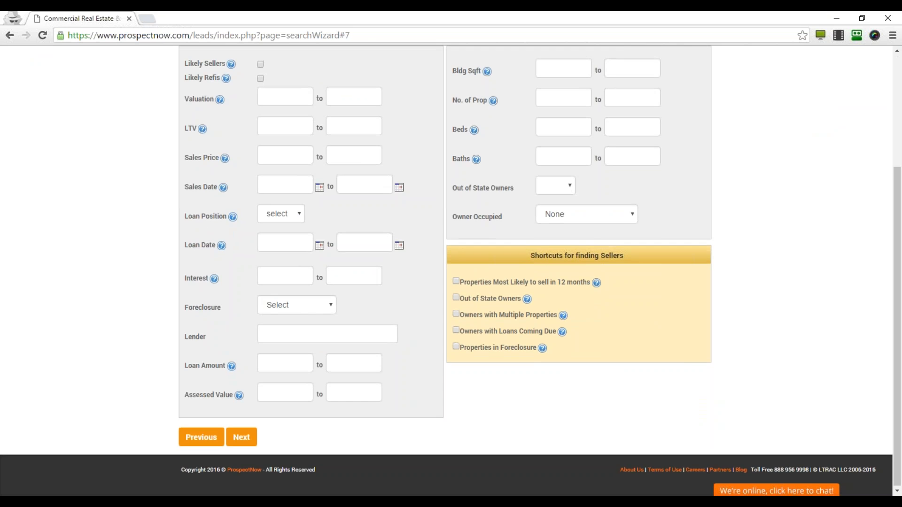
{"action": "scroll", "coordinate": [296, 238], "scroll_direction": "up", "scroll_amount": 3}
{"action": "left_click", "coordinate": [261, 222]}
{"action": "left_click", "coordinate": [566, 228]}
{"action": "type", "text": "1000"}
{"action": "key", "text": "Tab"}
{"action": "type", "text": "3000"}
{"action": "key", "text": "Tab"}
Keep only owner-occupied properties most likely to sell in 12 months, skipping the save.
{"action": "scroll", "coordinate": [451, 328], "scroll_direction": "down", "scroll_amount": 2}
{"action": "scroll", "coordinate": [451, 327], "scroll_direction": "down", "scroll_amount": 1}
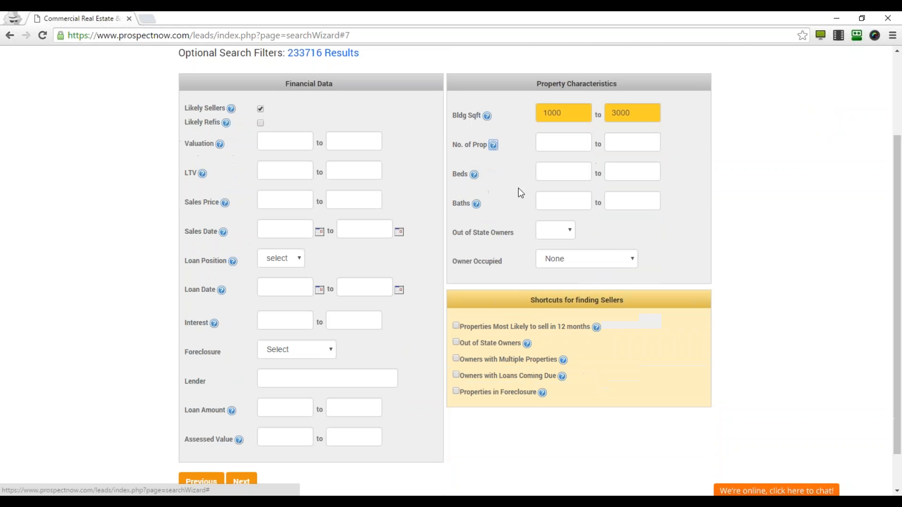
{"action": "left_click", "coordinate": [576, 258]}
{"action": "left_click", "coordinate": [595, 286]}
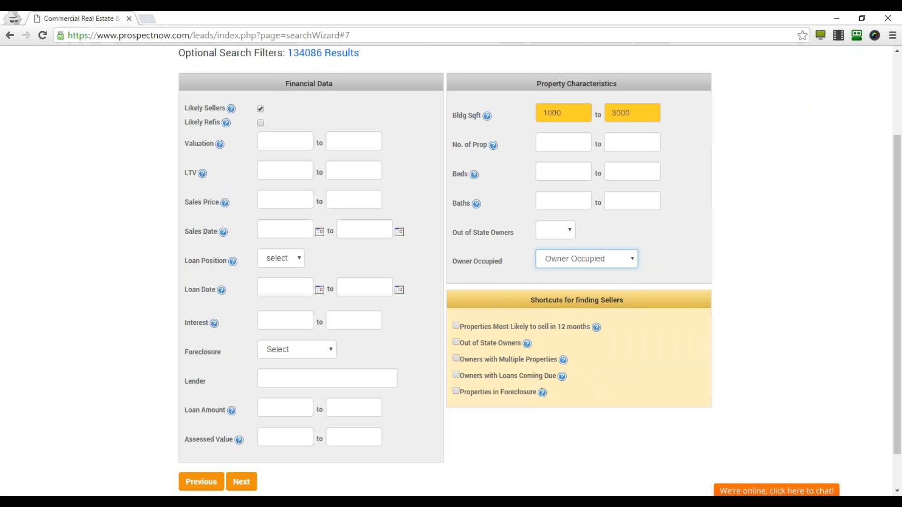
{"action": "left_click", "coordinate": [462, 327]}
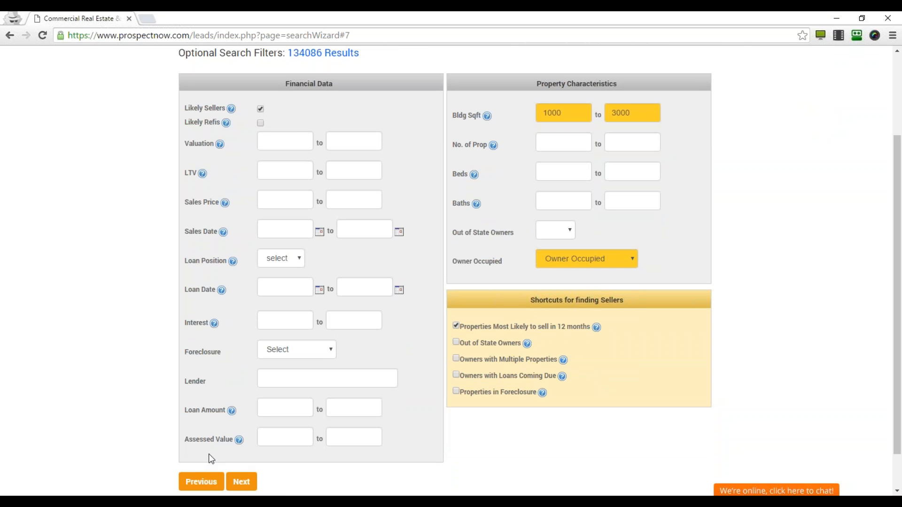
{"action": "left_click", "coordinate": [242, 479]}
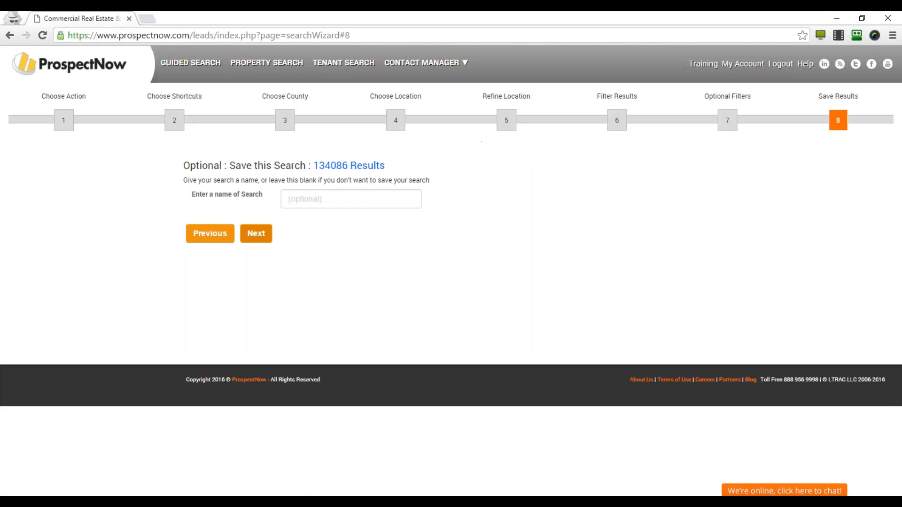
{"action": "left_click", "coordinate": [249, 237]}
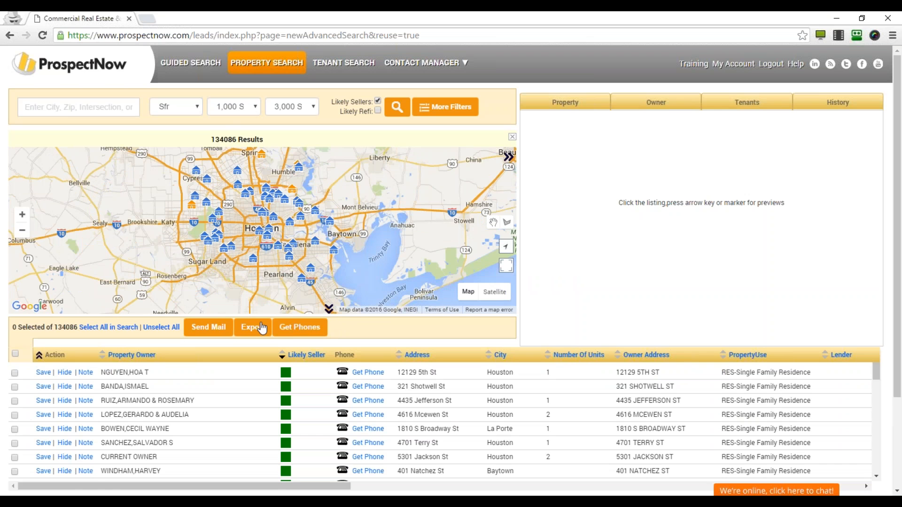
Tick the first ten result rows and start sending mail to those owners.
{"action": "scroll", "coordinate": [262, 328], "scroll_direction": "down", "scroll_amount": 2}
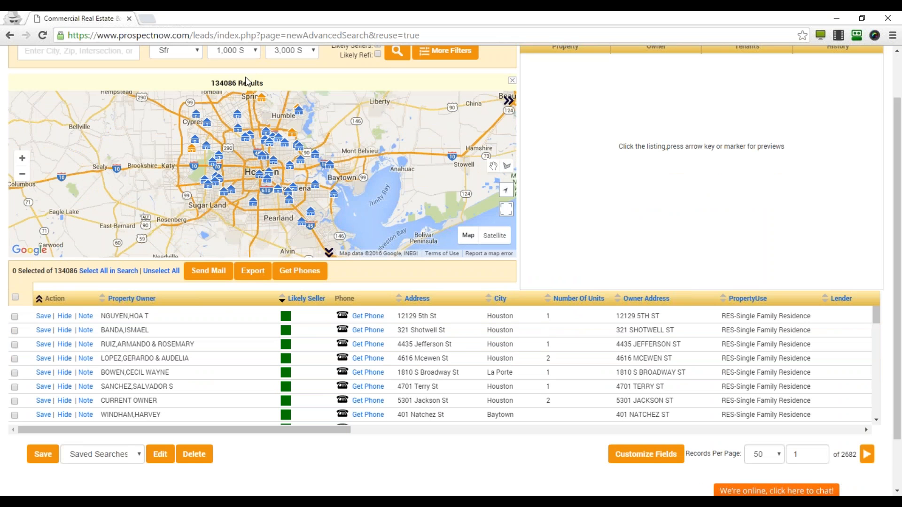
{"action": "left_click", "coordinate": [14, 317]}
{"action": "left_click", "coordinate": [15, 331]}
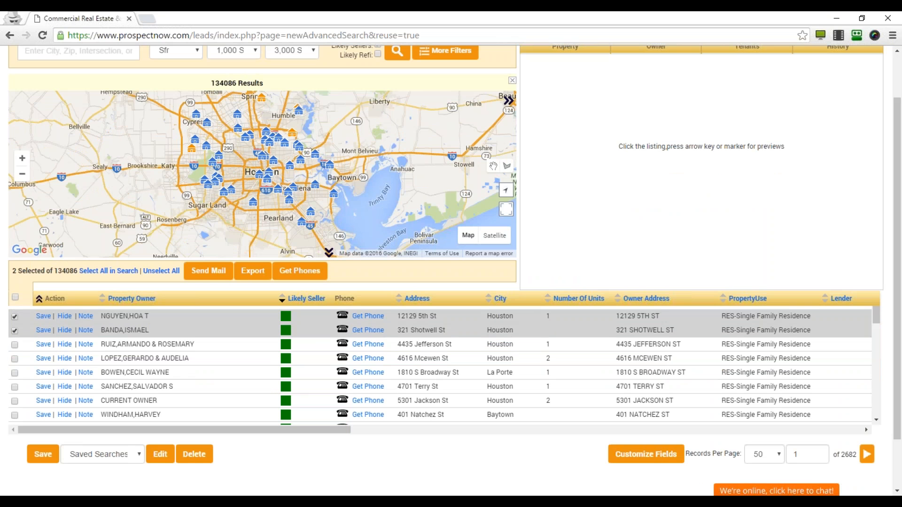
{"action": "left_click", "coordinate": [15, 345]}
{"action": "left_click", "coordinate": [15, 359]}
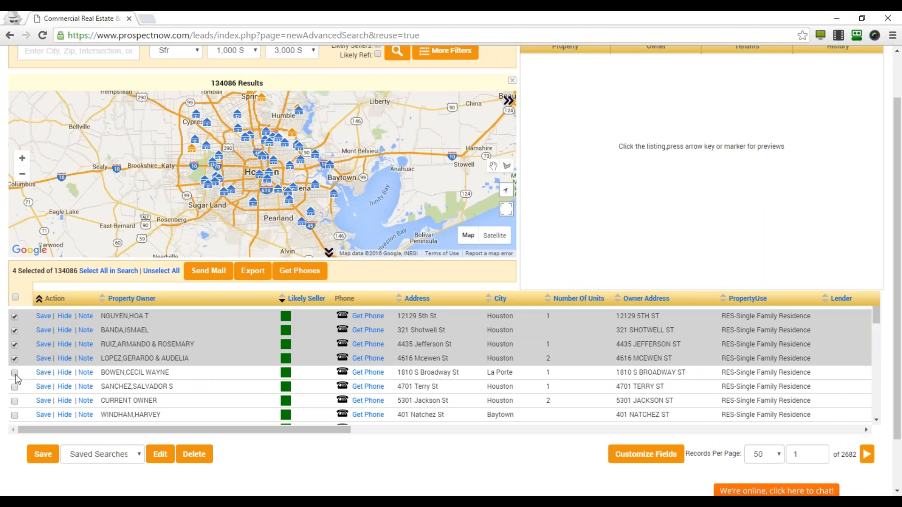
{"action": "left_click", "coordinate": [15, 374]}
{"action": "left_click", "coordinate": [15, 388]}
{"action": "left_click", "coordinate": [14, 402]}
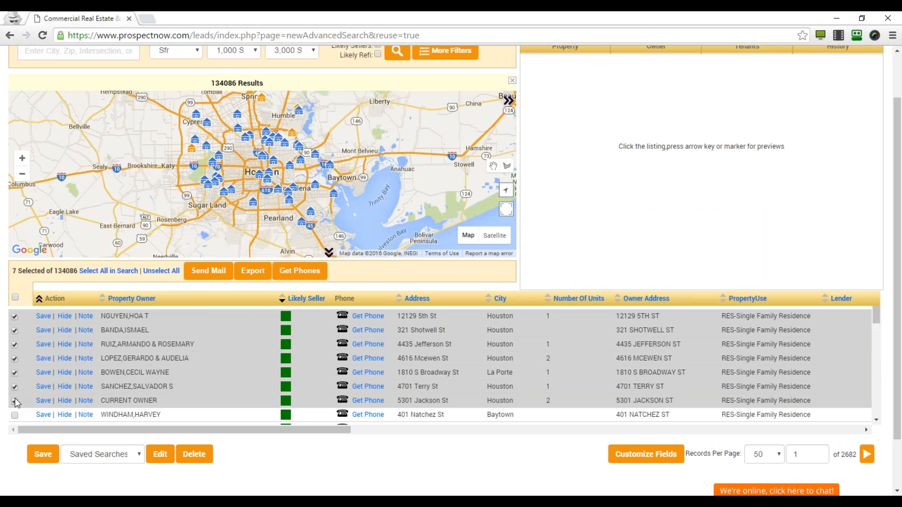
{"action": "left_click", "coordinate": [16, 413]}
{"action": "scroll", "coordinate": [16, 380], "scroll_direction": "down", "scroll_amount": 2}
{"action": "left_click", "coordinate": [15, 374]}
{"action": "left_click", "coordinate": [15, 387]}
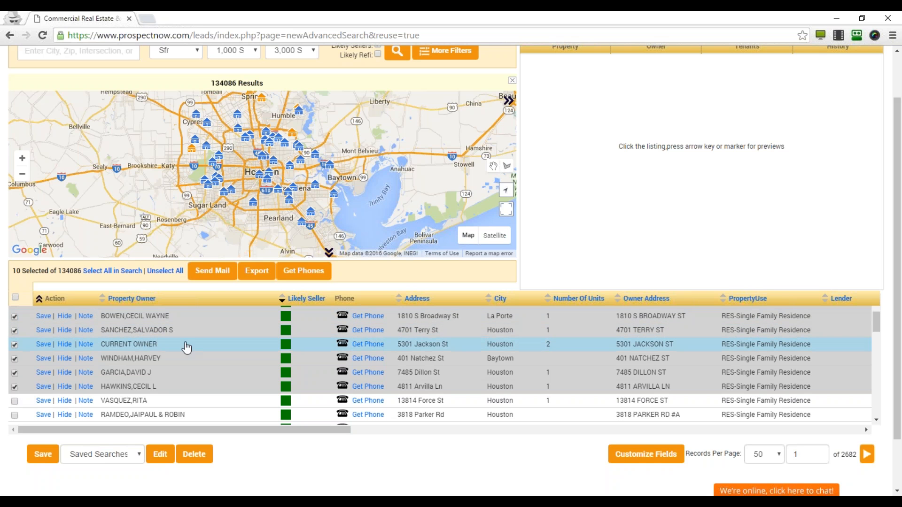
{"action": "left_click", "coordinate": [209, 274]}
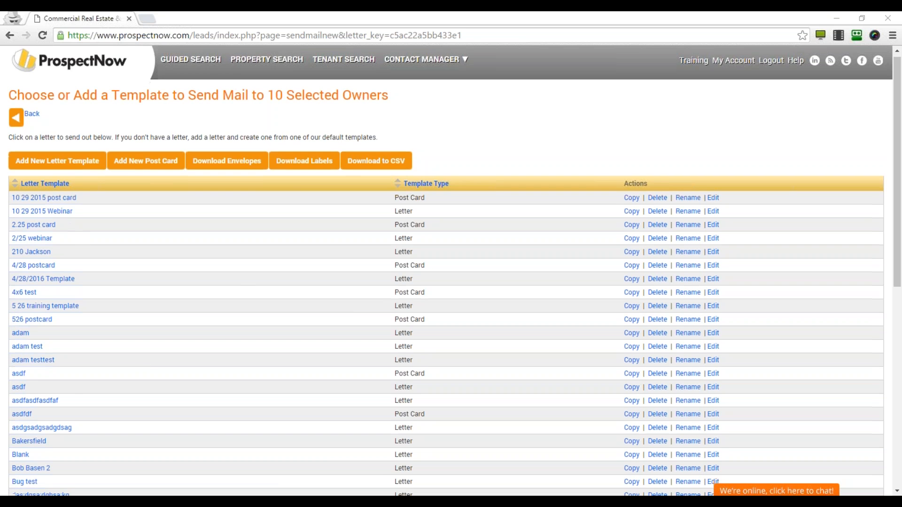
Review the existing letter and postcard templates, then add a new letter template.
{"action": "scroll", "coordinate": [32, 393], "scroll_direction": "down", "scroll_amount": 8}
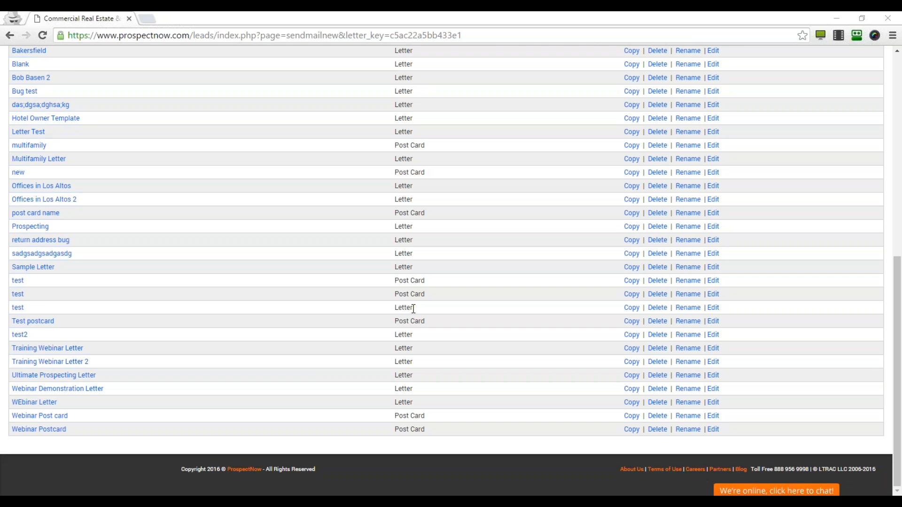
{"action": "scroll", "coordinate": [315, 363], "scroll_direction": "up", "scroll_amount": 10}
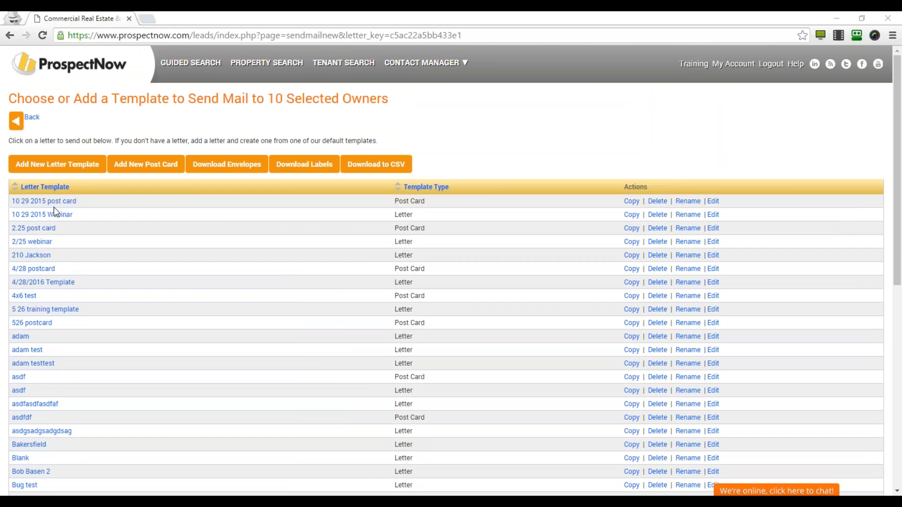
{"action": "left_click", "coordinate": [84, 165]}
{"action": "left_click", "coordinate": [249, 154]}
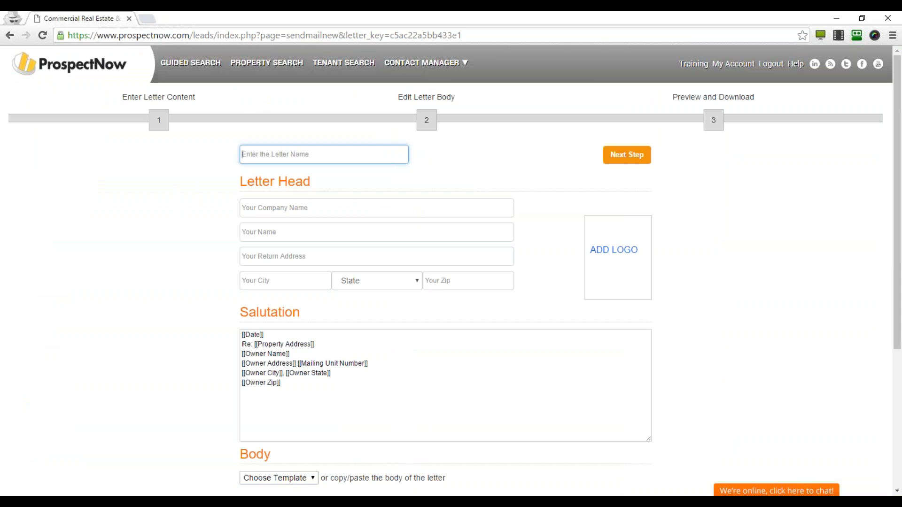
Name the new letter '6.23.2016 Webinar Letter'.
{"action": "left_click", "coordinate": [300, 156]}
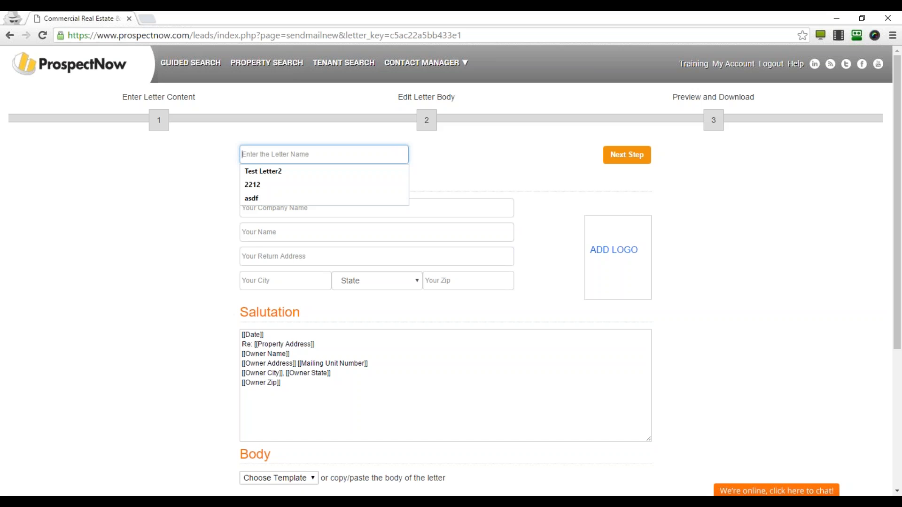
{"action": "type", "text": "6.23.2016"}
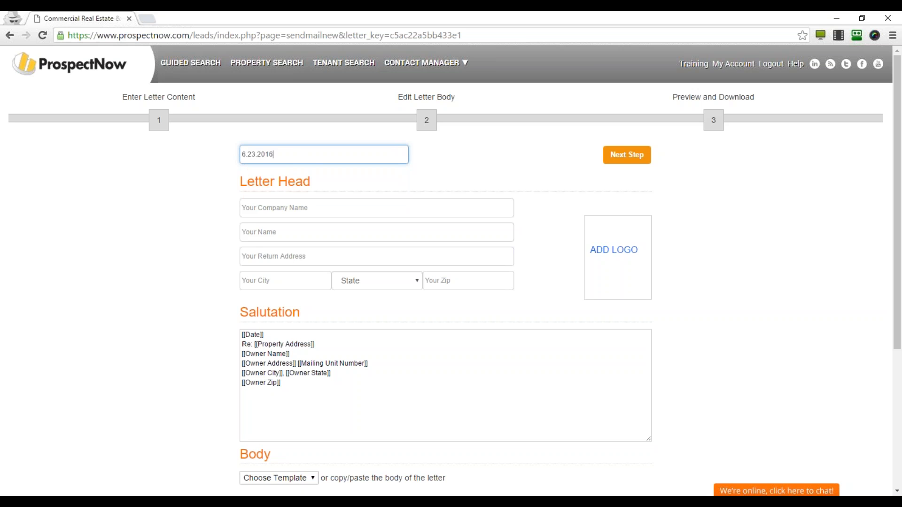
{"action": "type", "text": " Webinar Letter"}
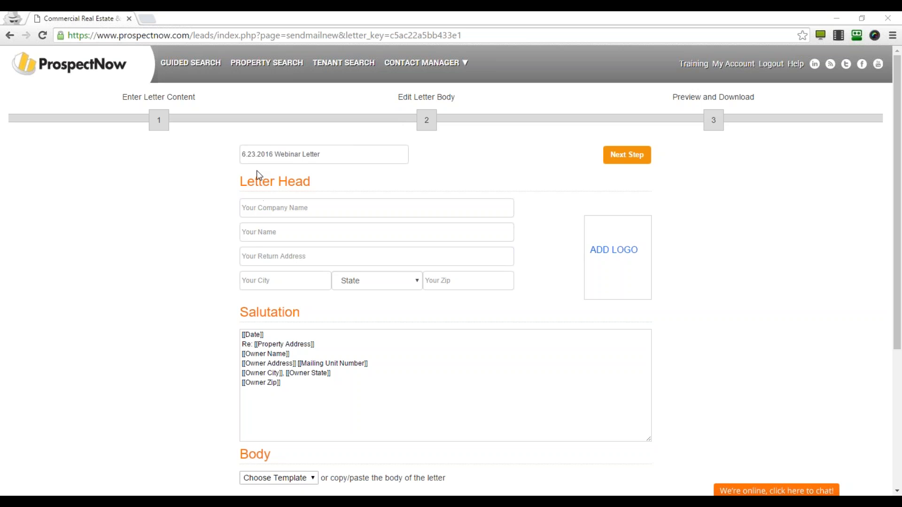
{"action": "left_click", "coordinate": [332, 153]}
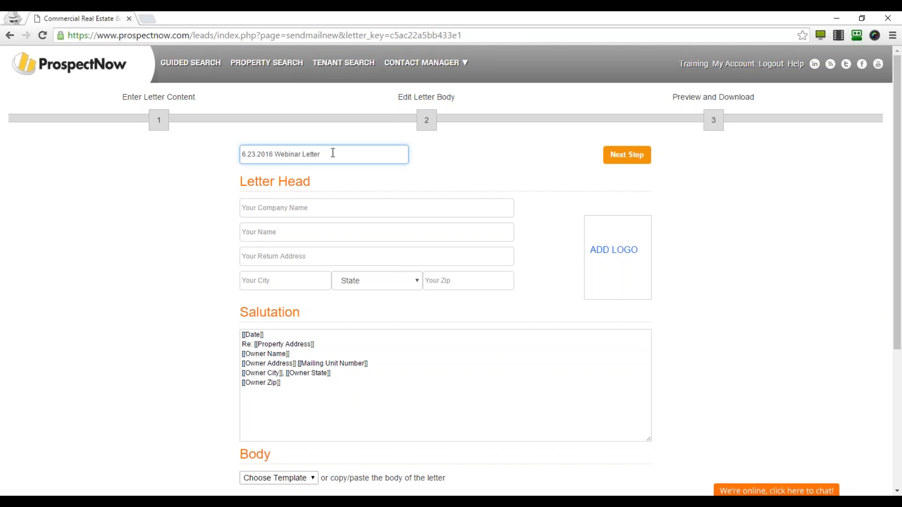
Fill the letter head with company ProspectNow, sender name and return address, then add a logo.
{"action": "left_click", "coordinate": [314, 210]}
{"action": "type", "text": "ProspectNow"}
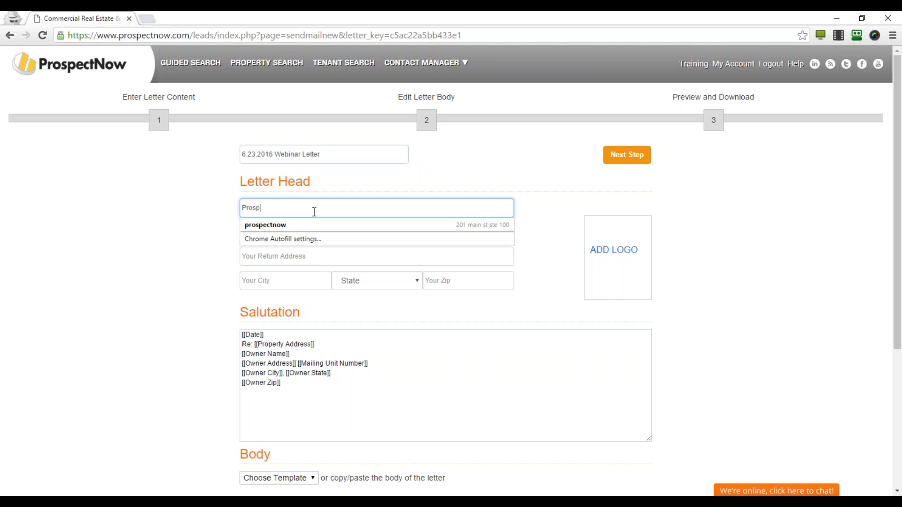
{"action": "key", "text": "Tab"}
{"action": "key", "text": "Tab"}
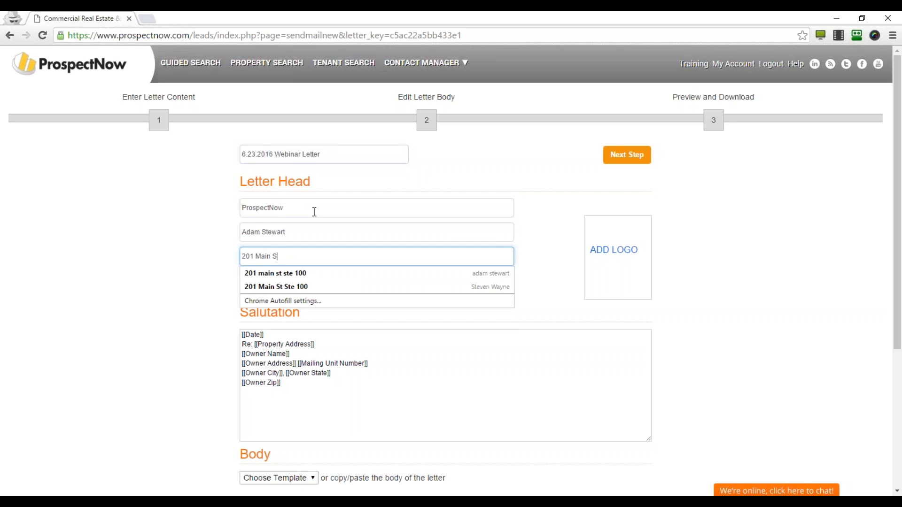
{"action": "key", "text": "Tab"}
{"action": "type", "text": "Los Altos"}
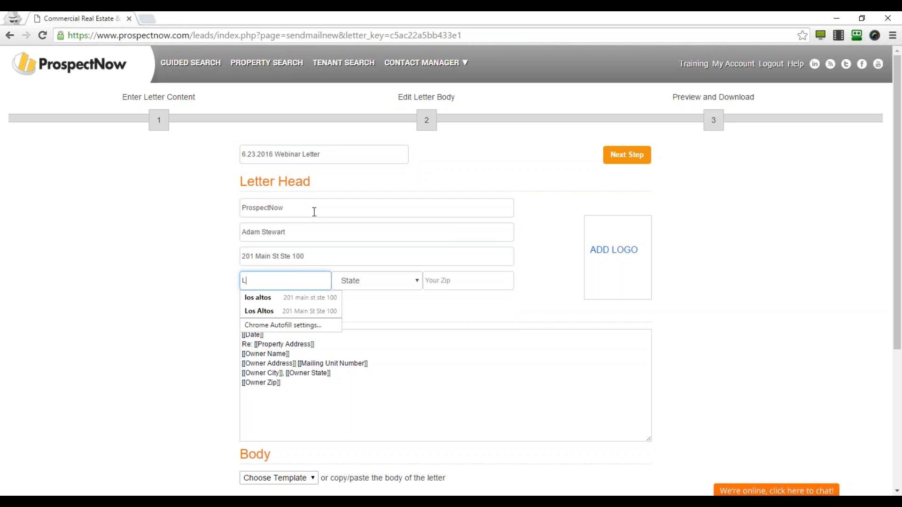
{"action": "key", "text": "Tab"}
{"action": "key", "text": "c"}
{"action": "key", "text": "Tab"}
{"action": "type", "text": "95"}
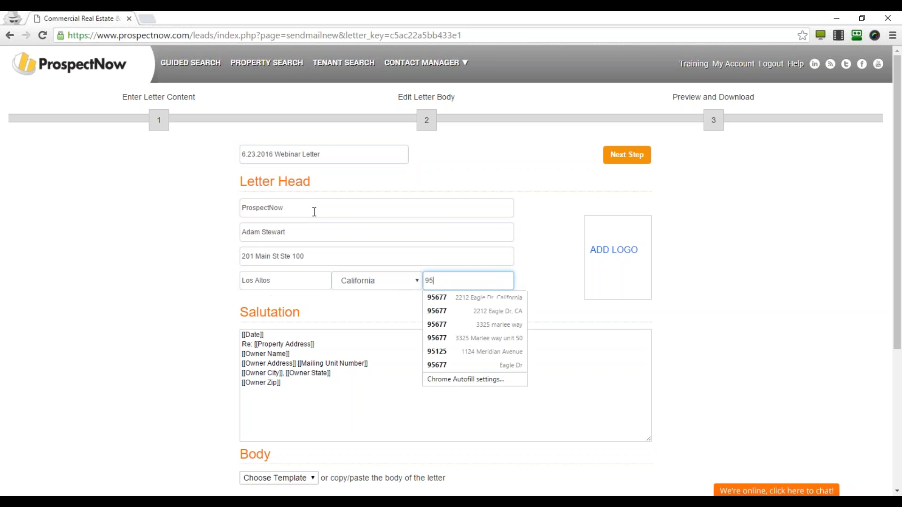
{"action": "type", "text": "677"}
{"action": "key", "text": "Tab"}
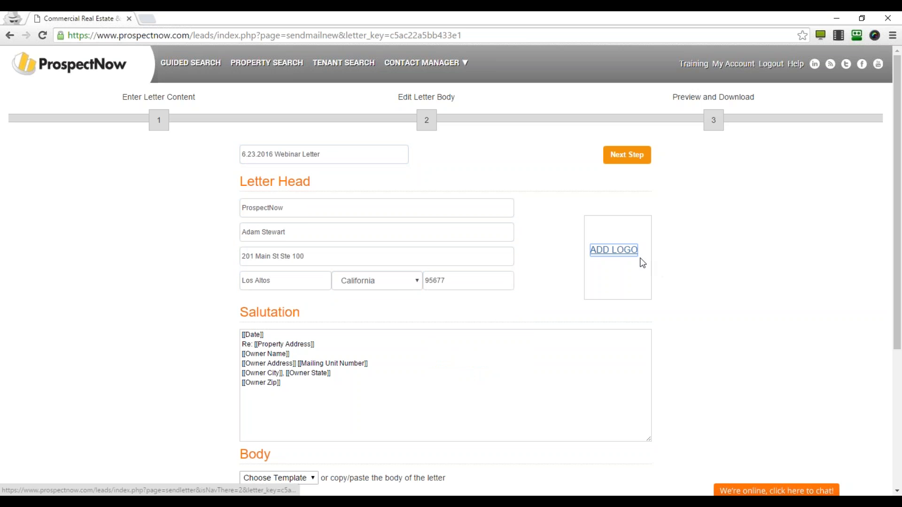
{"action": "left_click", "coordinate": [613, 250]}
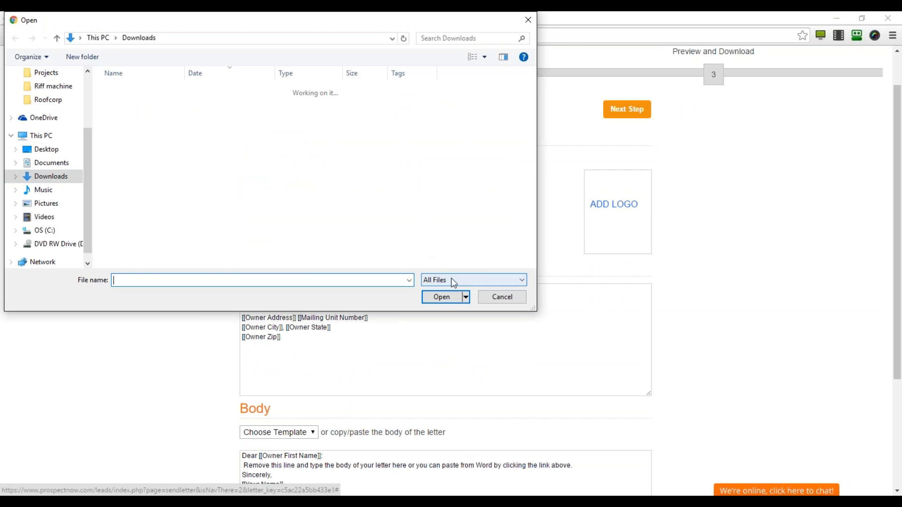
{"action": "type", "text": "4"}
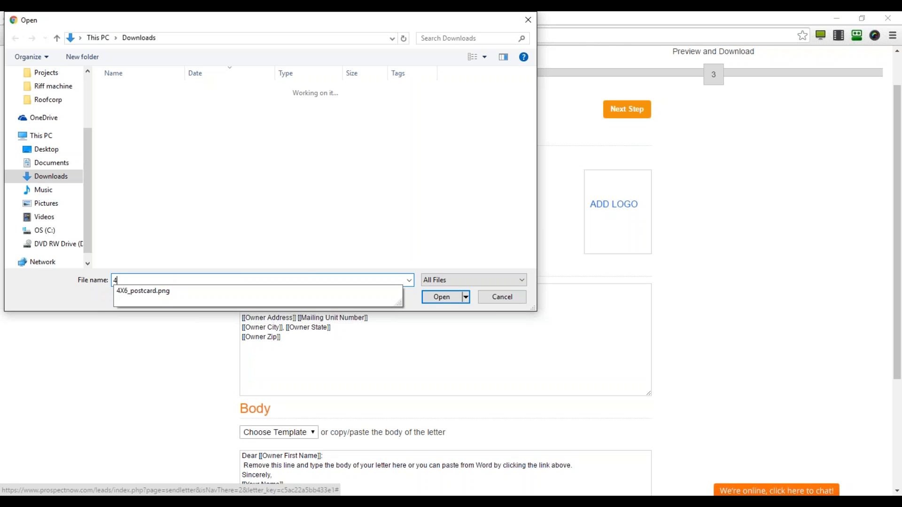
{"action": "key", "text": "BackSpace"}
{"action": "type", "text": "lo"}
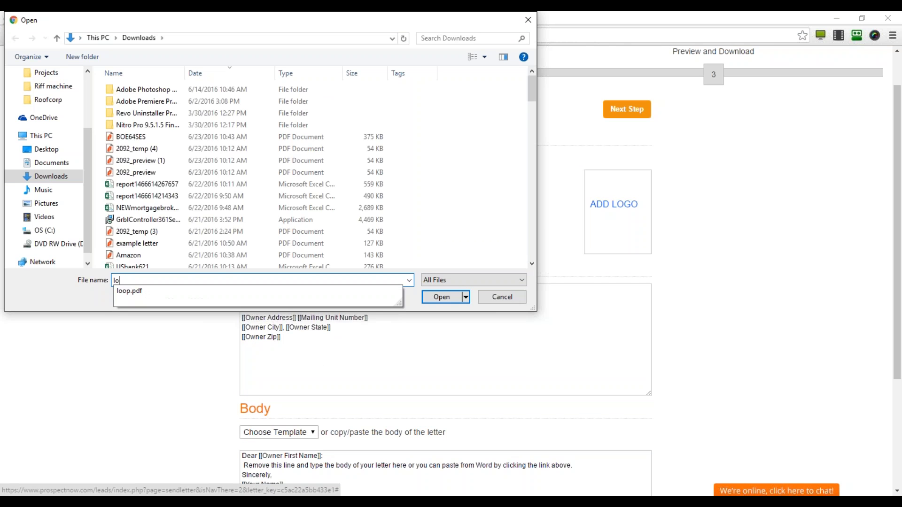
{"action": "key", "text": "BackSpace"}
{"action": "key", "text": "BackSpace"}
{"action": "type", "text": "400"}
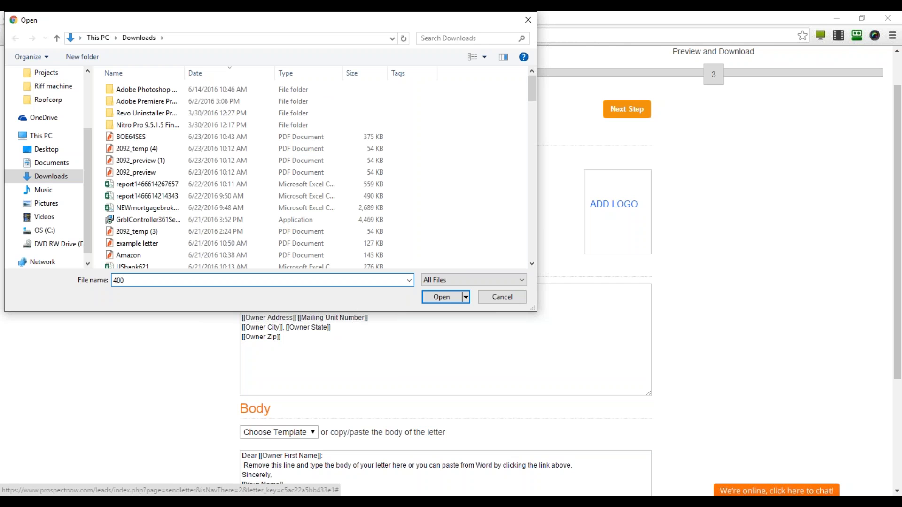
{"action": "key", "text": "BackSpace"}
{"action": "key", "text": "BackSpace"}
{"action": "key", "text": "BackSpace"}
{"action": "key", "text": "BackSpace"}
{"action": "left_click", "coordinate": [498, 298]}
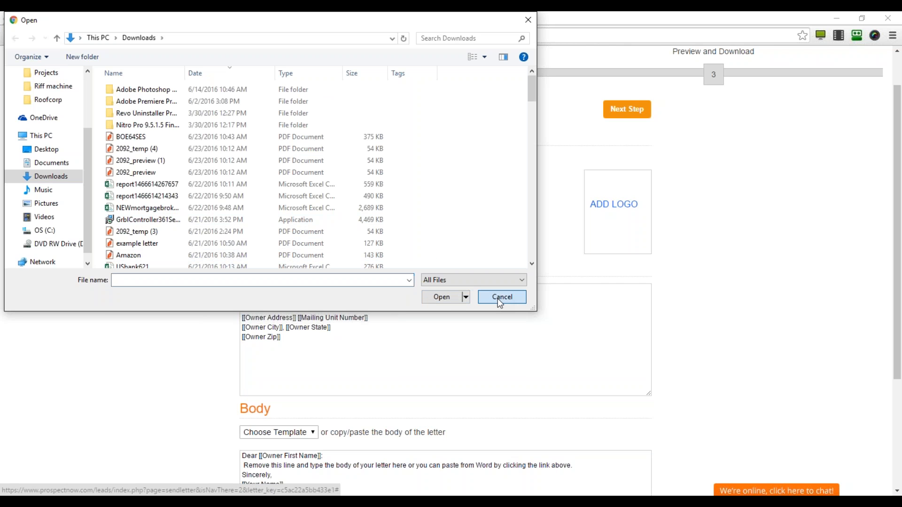
{"action": "left_click", "coordinate": [610, 212]}
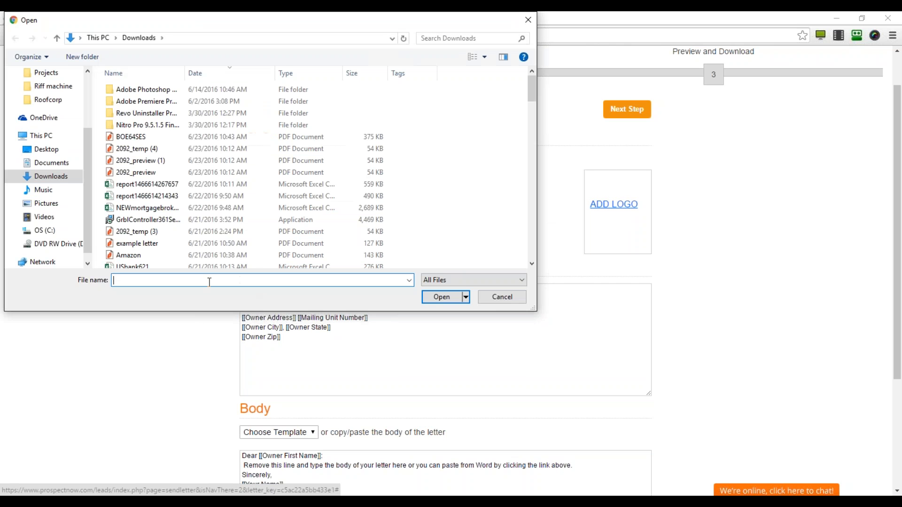
{"action": "left_click", "coordinate": [515, 303]}
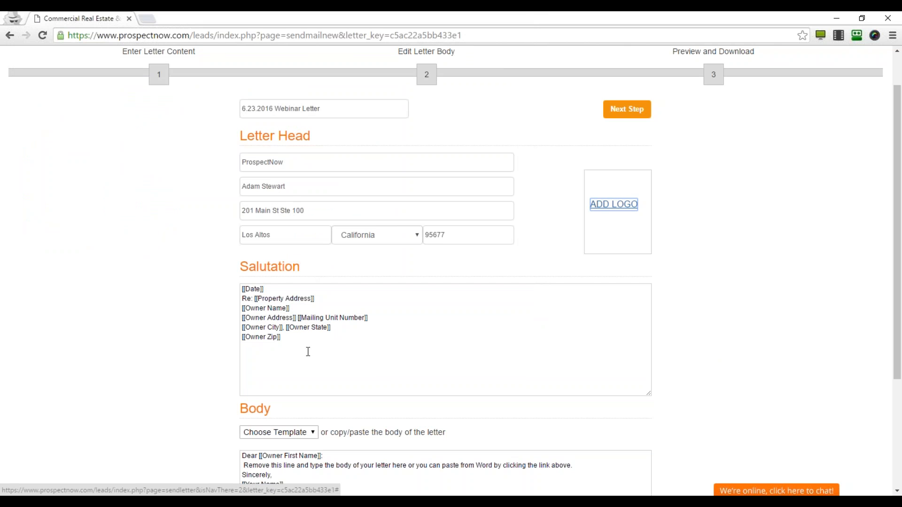
{"action": "scroll", "coordinate": [209, 320], "scroll_direction": "down", "scroll_amount": 1}
{"action": "scroll", "coordinate": [208, 320], "scroll_direction": "down", "scroll_amount": 1}
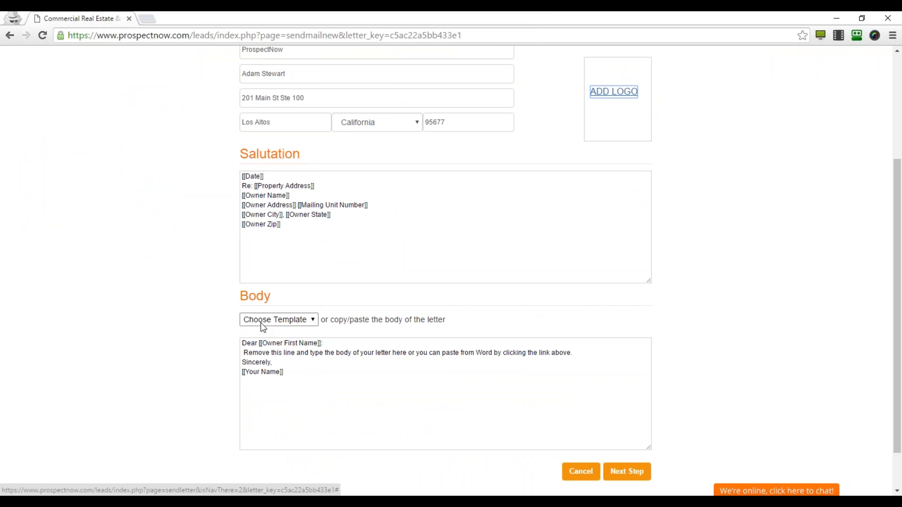
{"action": "left_click", "coordinate": [312, 319]}
{"action": "left_click", "coordinate": [312, 320]}
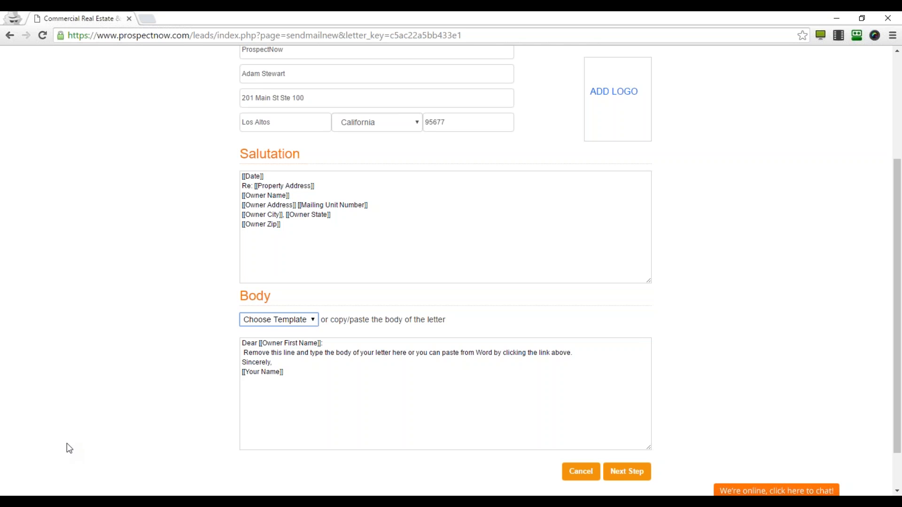
{"action": "left_click", "coordinate": [293, 320]}
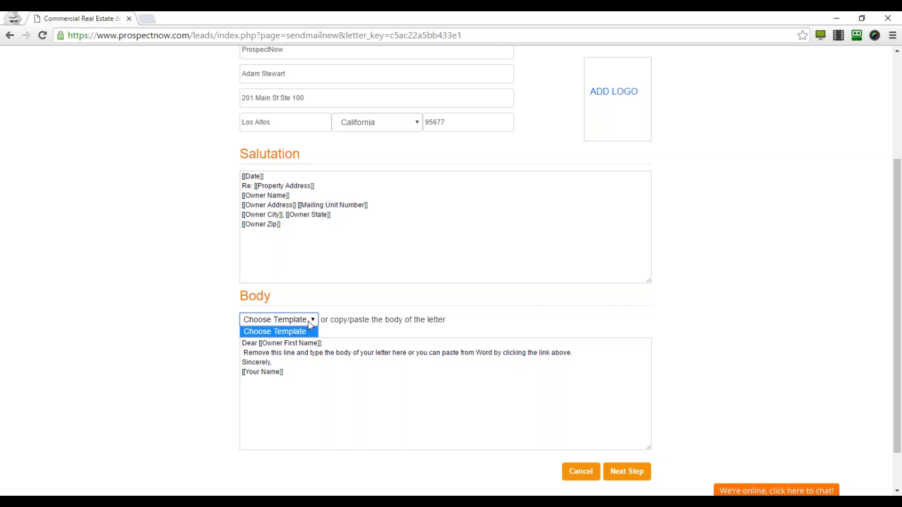
{"action": "left_click", "coordinate": [306, 321]}
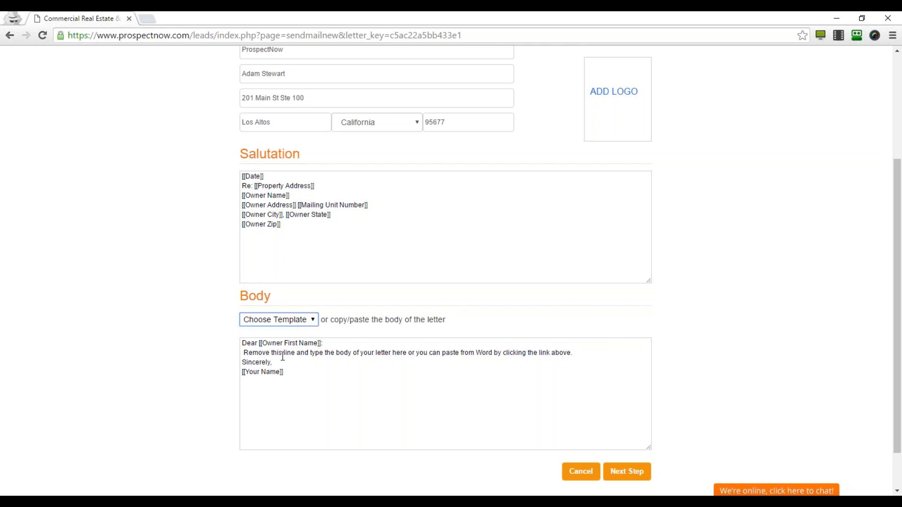
{"action": "left_click_drag", "start_coordinate": [276, 363], "coordinate": [257, 354]}
Replace the placeholder line with the investor-acquisition pitch and continue to the body editor.
{"action": "triple_click", "coordinate": [295, 355]}
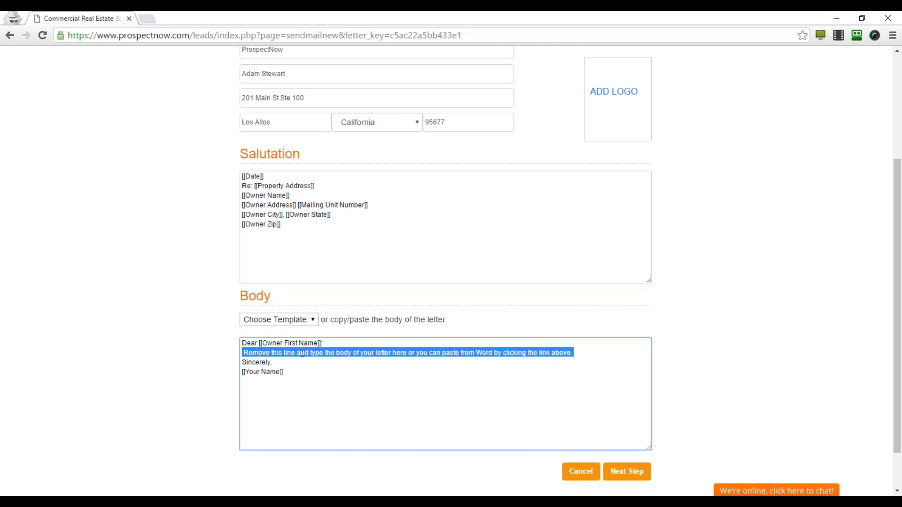
{"action": "key", "text": "BackSpace"}
{"action": "key", "text": "Return"}
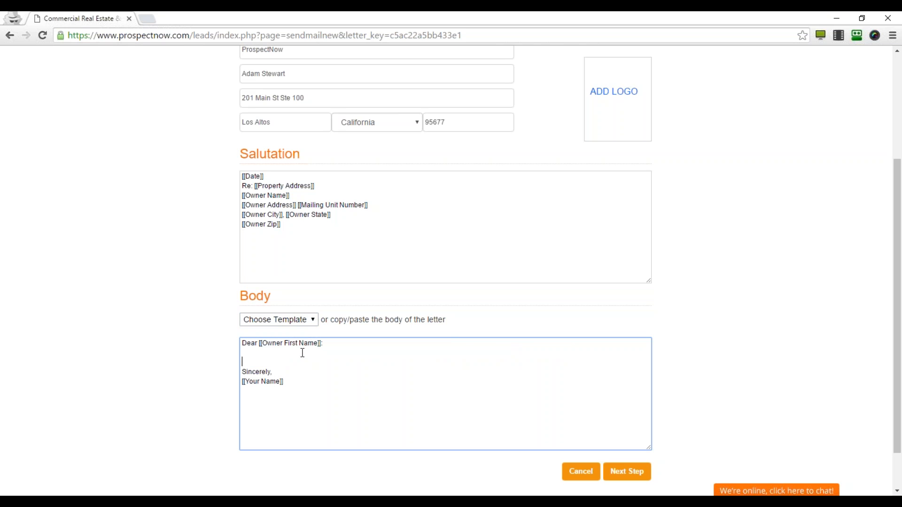
{"action": "key", "text": "Return"}
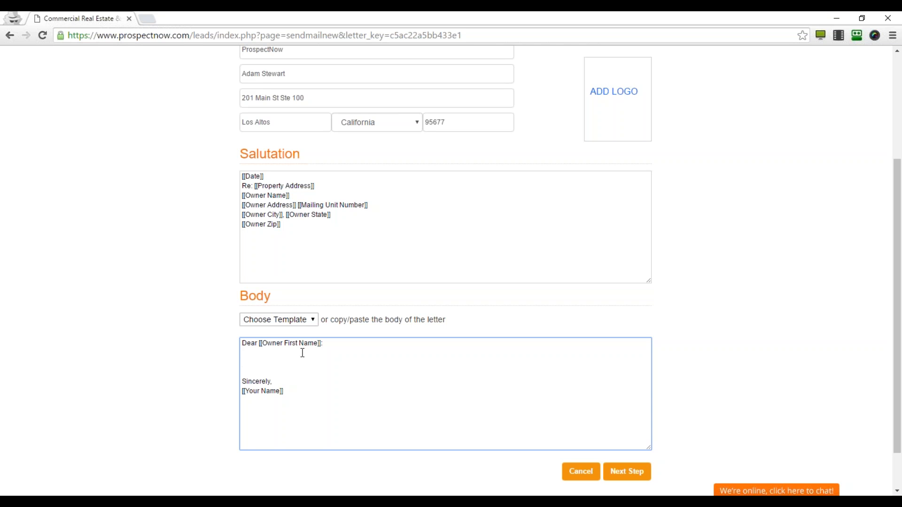
{"action": "type", "text": "I represent a group of investors looking to acquire properties"}
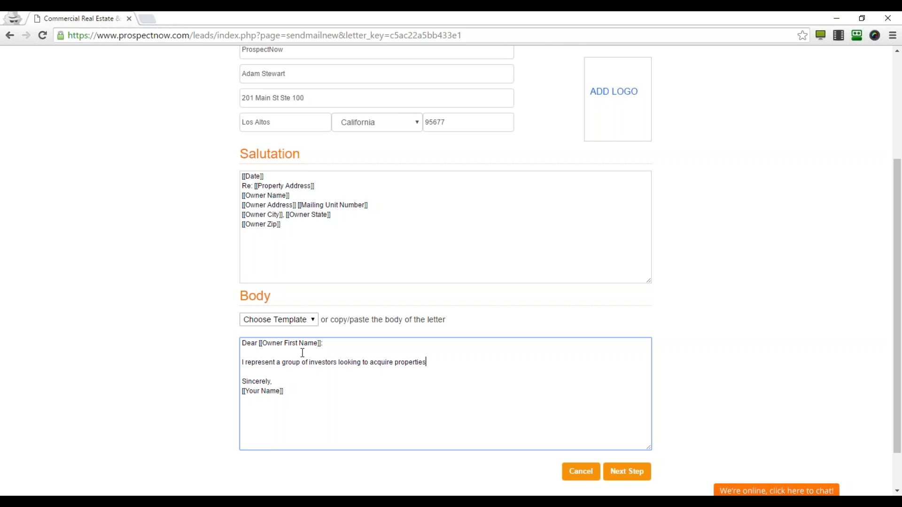
{"action": "type", "text": " such as the one you own.  Have you considered selli"}
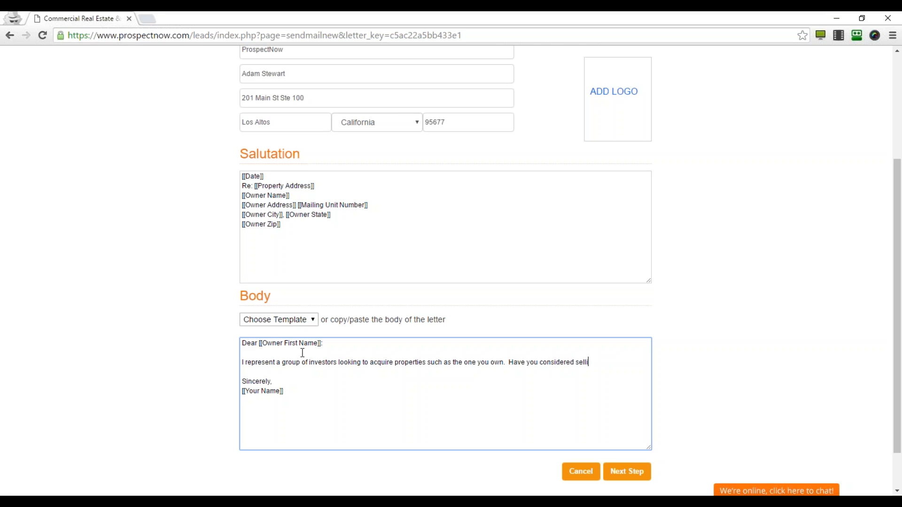
{"action": "type", "text": "ng this property?"}
{"action": "left_click", "coordinate": [626, 472]}
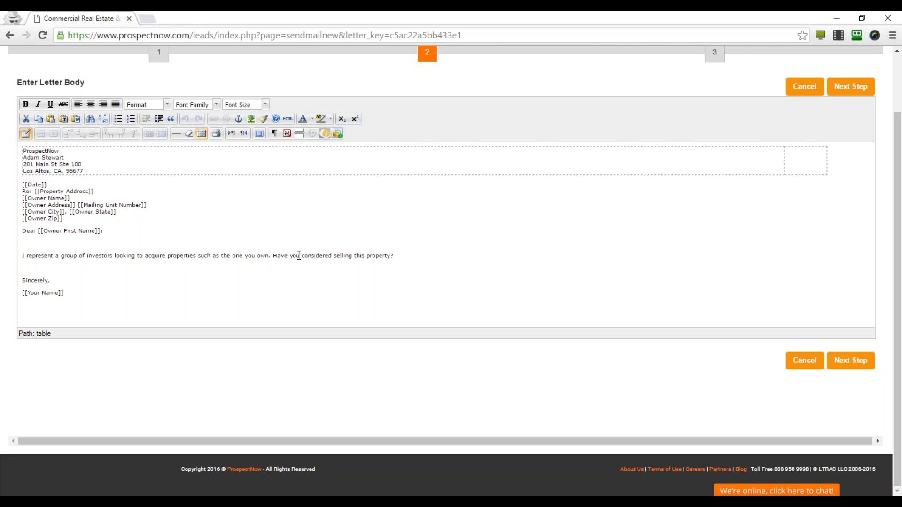
Add 'at' after 'own' in the letter's first sentence.
{"action": "left_click", "coordinate": [268, 256]}
{"action": "type", "text": "at"}
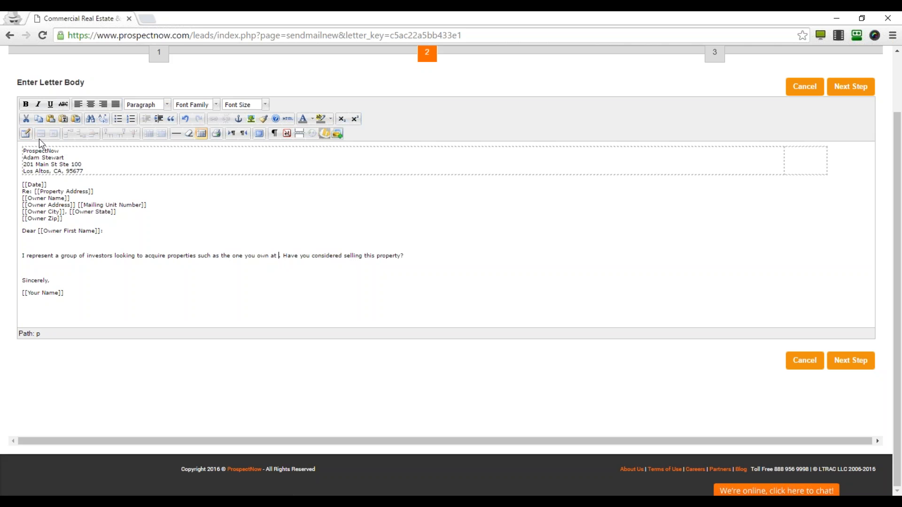
Insert the [[Property Address]] field after 'own at', end with a period, and proceed.
{"action": "left_click", "coordinate": [326, 134]}
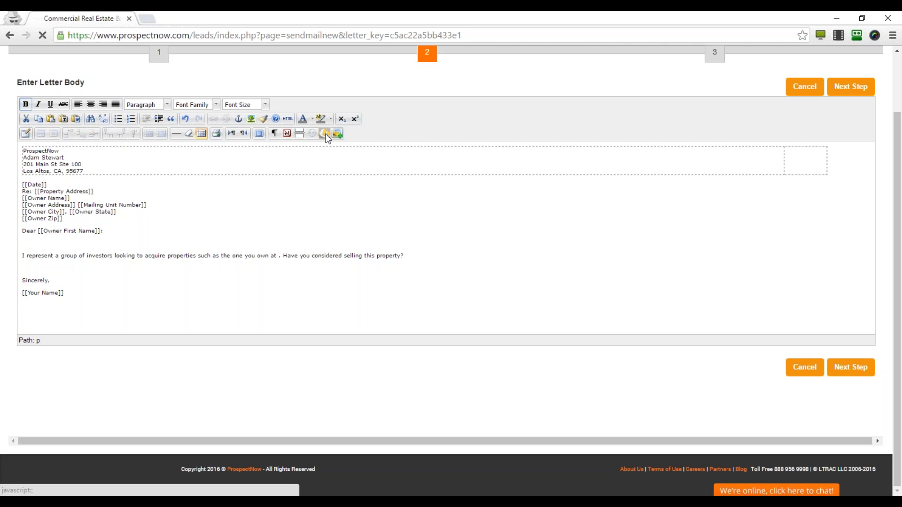
{"action": "left_click", "coordinate": [388, 219]}
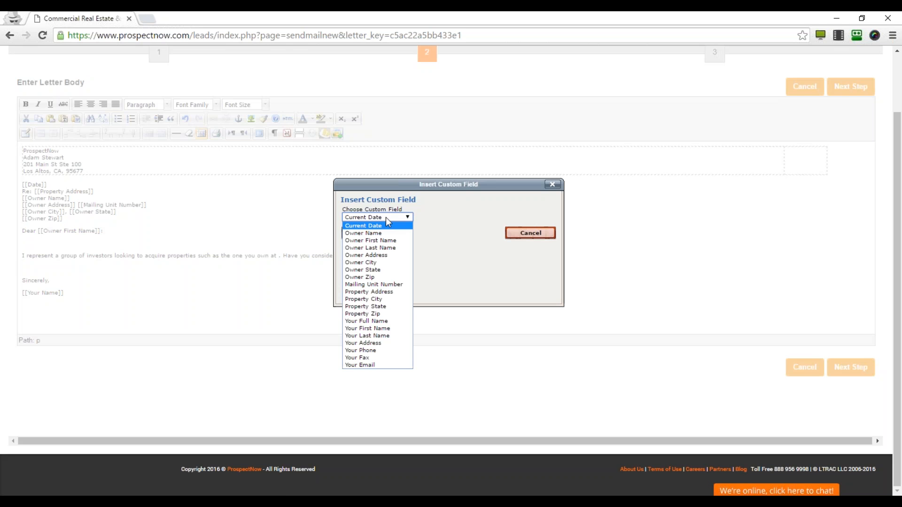
{"action": "left_click", "coordinate": [396, 292]}
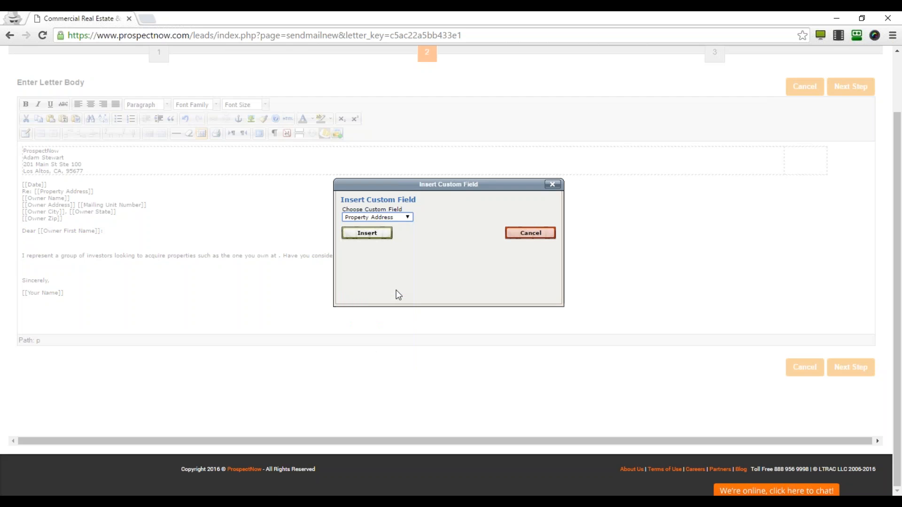
{"action": "left_click", "coordinate": [367, 233]}
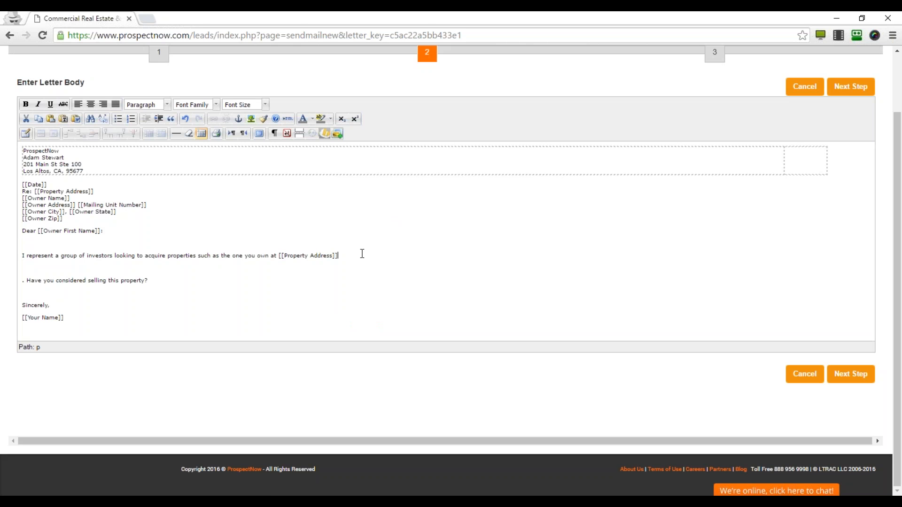
{"action": "key", "text": "Delete"}
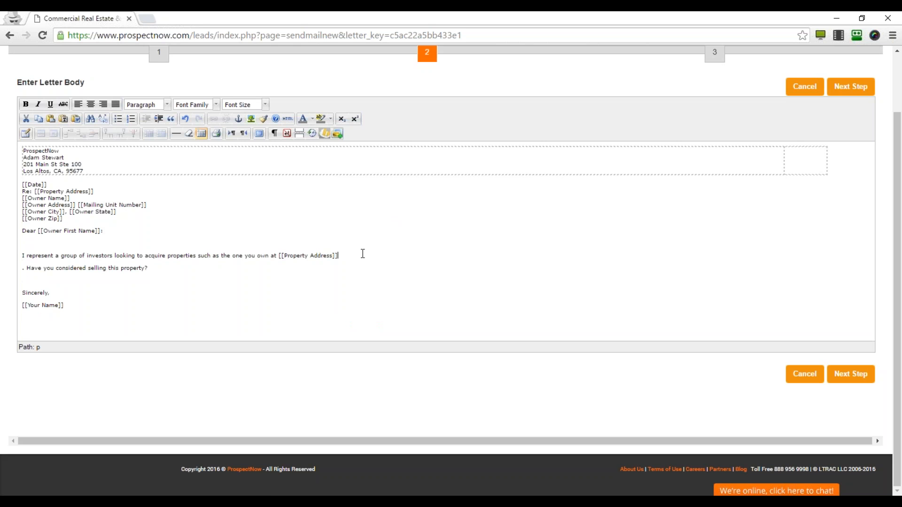
{"action": "key", "text": "Delete"}
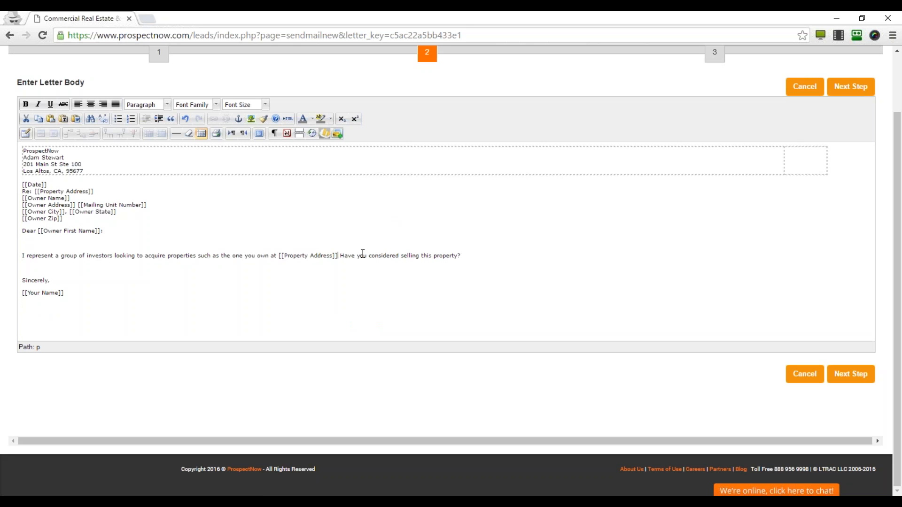
{"action": "type", "text": "."}
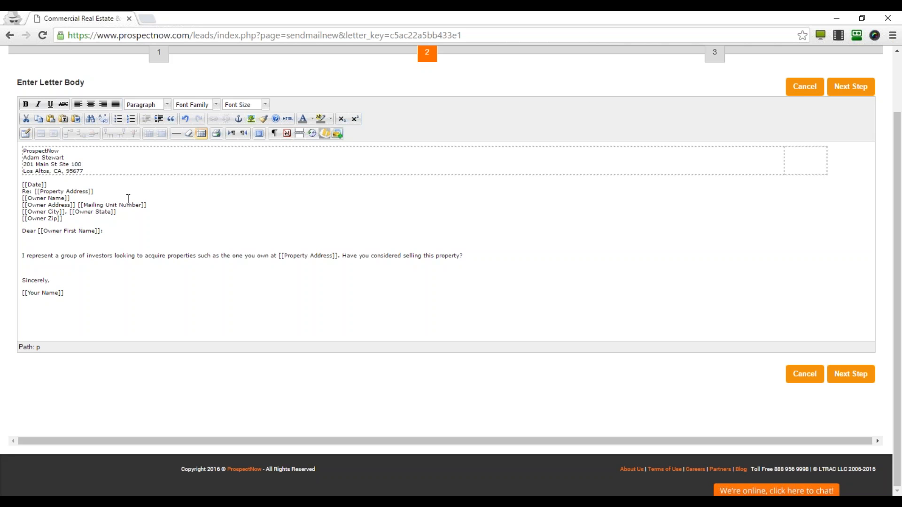
{"action": "left_click", "coordinate": [855, 370]}
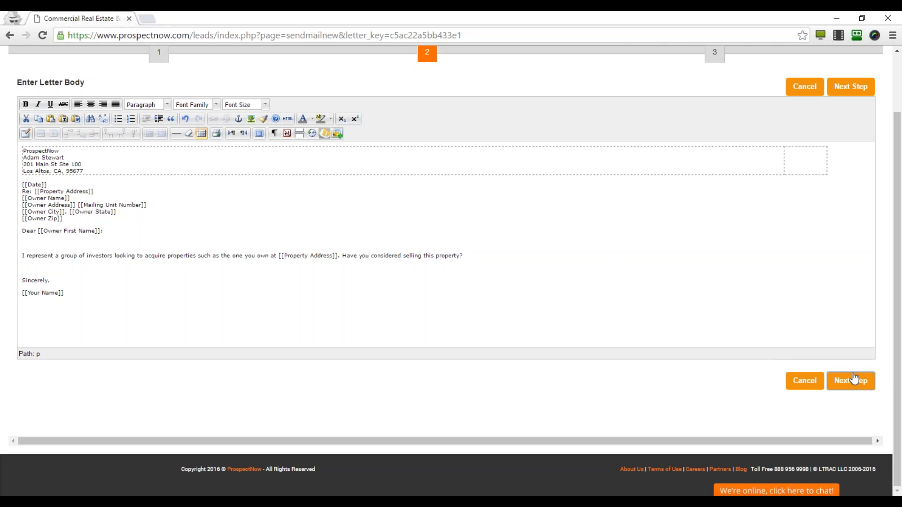
Open Individual Letter Edit and check the property address filled into Letter #1.
{"action": "left_click", "coordinate": [854, 383]}
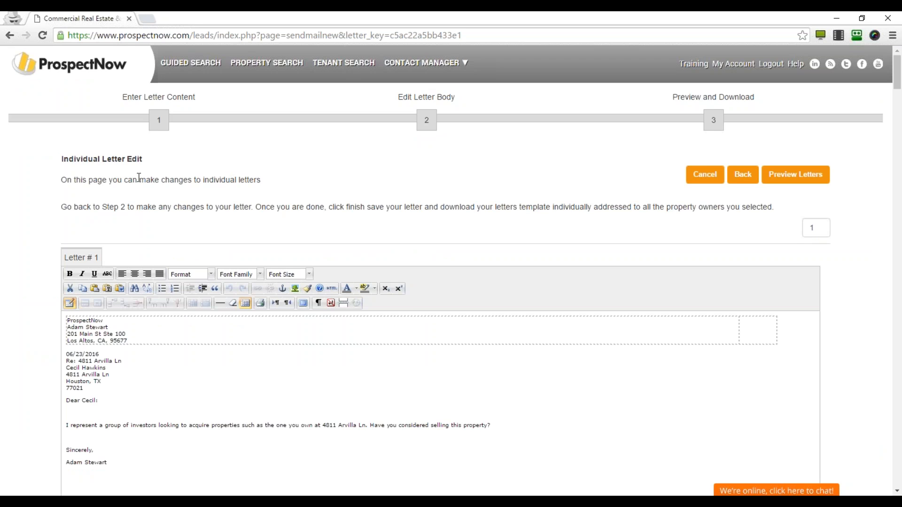
{"action": "scroll", "coordinate": [107, 262], "scroll_direction": "down", "scroll_amount": 3}
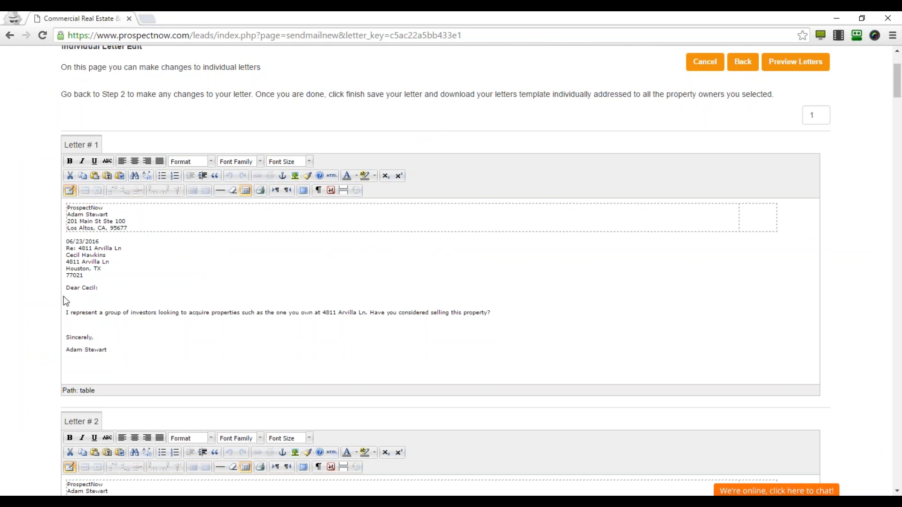
{"action": "left_click_drag", "start_coordinate": [79, 248], "coordinate": [116, 248]}
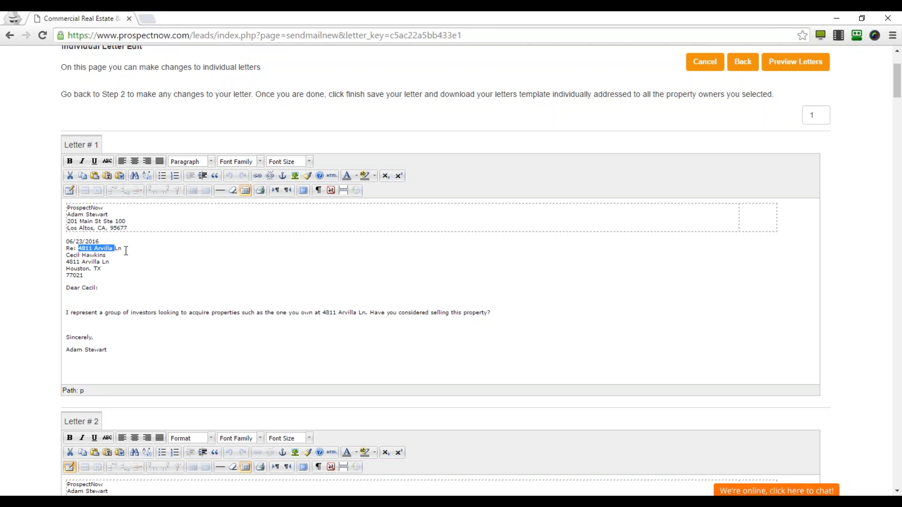
{"action": "left_click_drag", "start_coordinate": [324, 314], "coordinate": [366, 314]}
{"action": "left_click", "coordinate": [49, 277]}
{"action": "scroll", "coordinate": [48, 277], "scroll_direction": "down", "scroll_amount": 4}
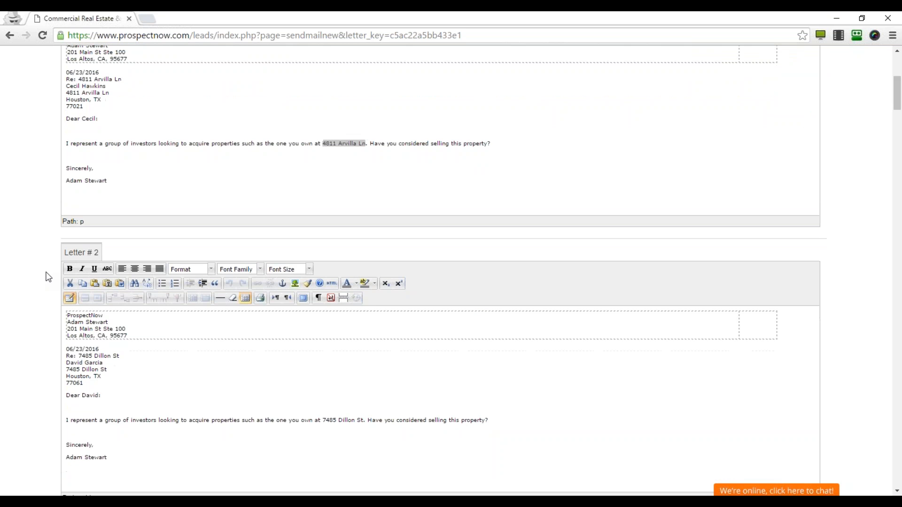
Replace the first name after 'Dear' in Letter #3 with 'Mr.' and the owner's surname.
{"action": "scroll", "coordinate": [204, 306], "scroll_direction": "down", "scroll_amount": 6}
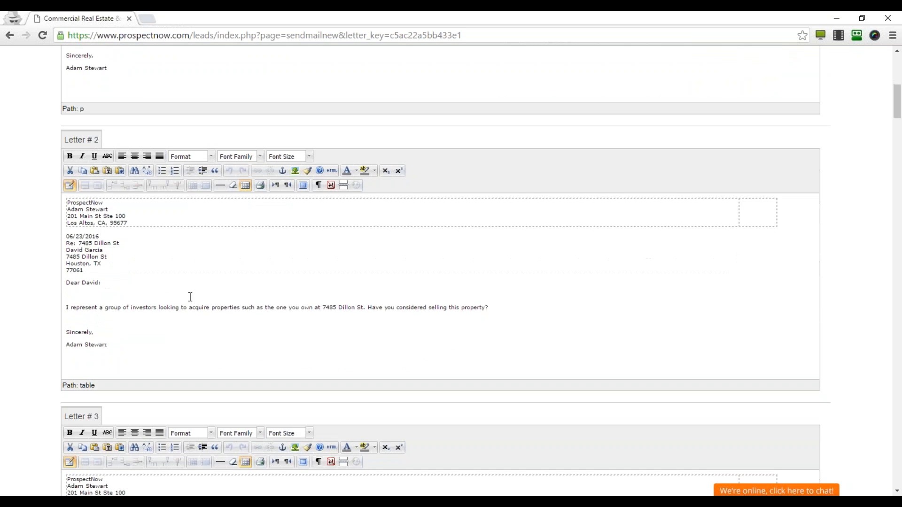
{"action": "scroll", "coordinate": [171, 290], "scroll_direction": "down", "scroll_amount": 1}
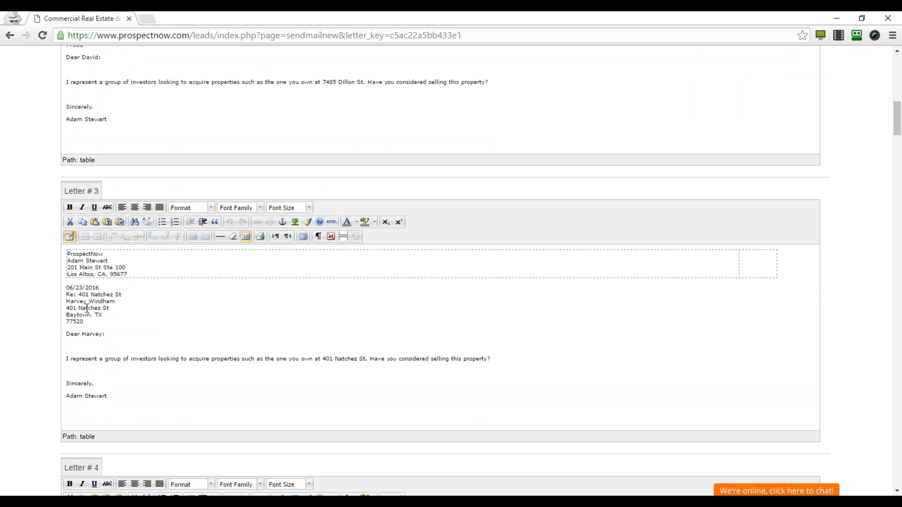
{"action": "double_click", "coordinate": [101, 301]}
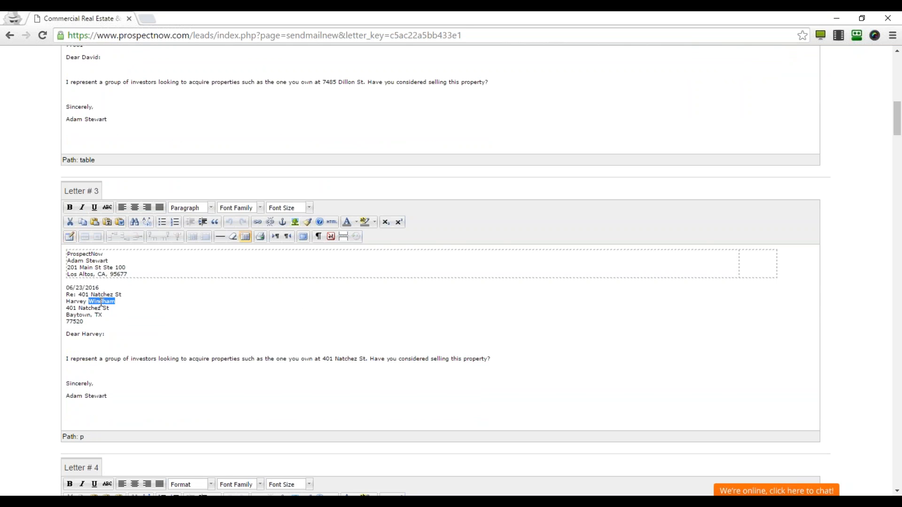
{"action": "double_click", "coordinate": [88, 334]}
{"action": "type", "text": "Mr. Windham"}
{"action": "scroll", "coordinate": [131, 323], "scroll_direction": "down", "scroll_amount": 1}
{"action": "scroll", "coordinate": [131, 324], "scroll_direction": "down", "scroll_amount": 1}
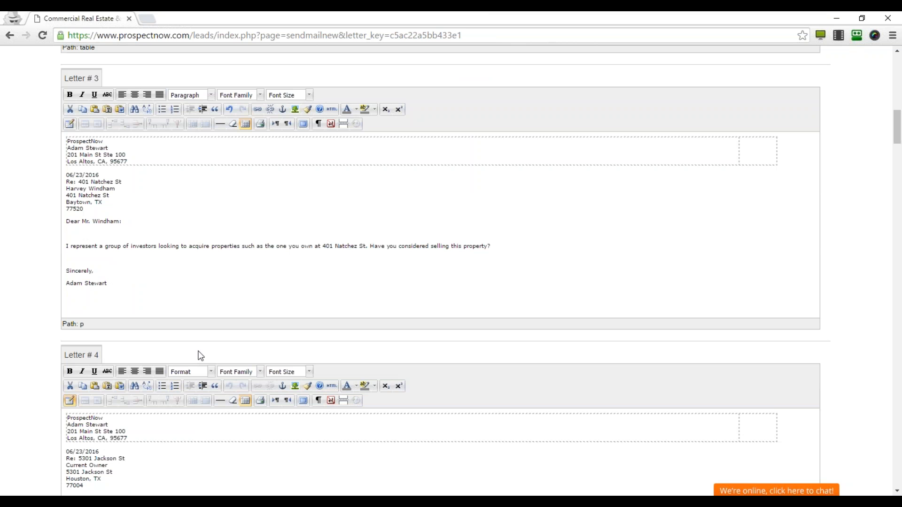
{"action": "scroll", "coordinate": [200, 354], "scroll_direction": "down", "scroll_amount": 2}
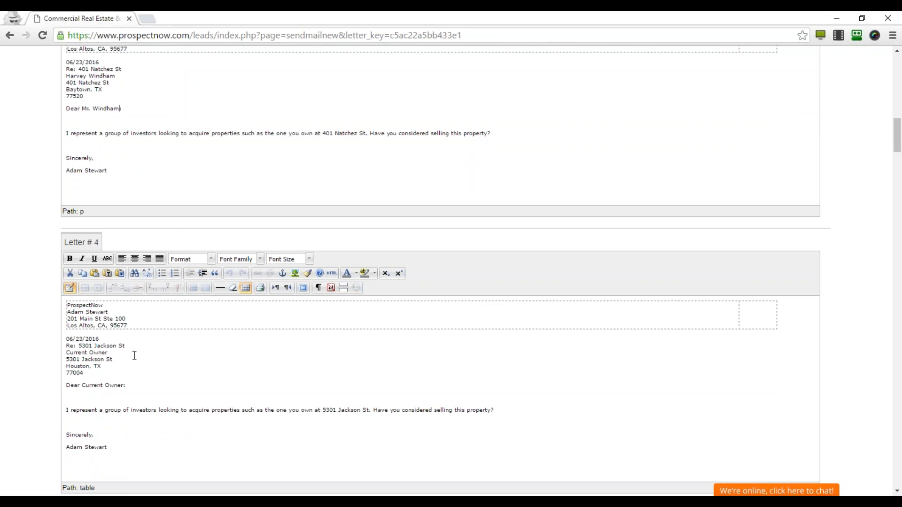
{"action": "scroll", "coordinate": [120, 354], "scroll_direction": "down", "scroll_amount": 1}
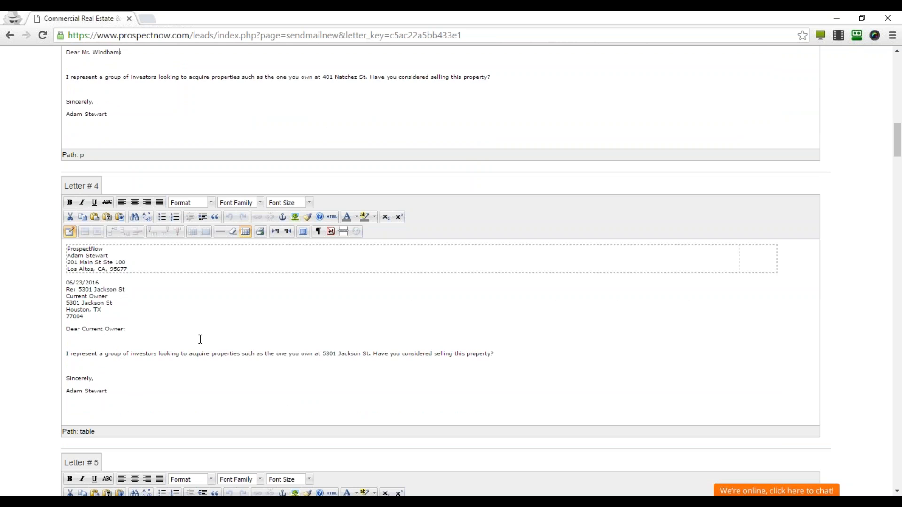
{"action": "scroll", "coordinate": [206, 345], "scroll_direction": "down", "scroll_amount": 1}
{"action": "scroll", "coordinate": [205, 345], "scroll_direction": "down", "scroll_amount": 9}
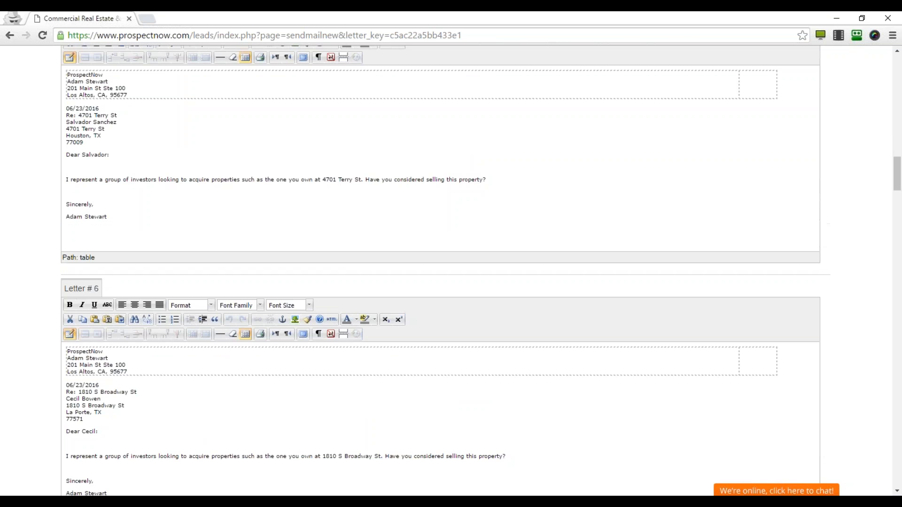
{"action": "scroll", "coordinate": [200, 350], "scroll_direction": "down", "scroll_amount": 6}
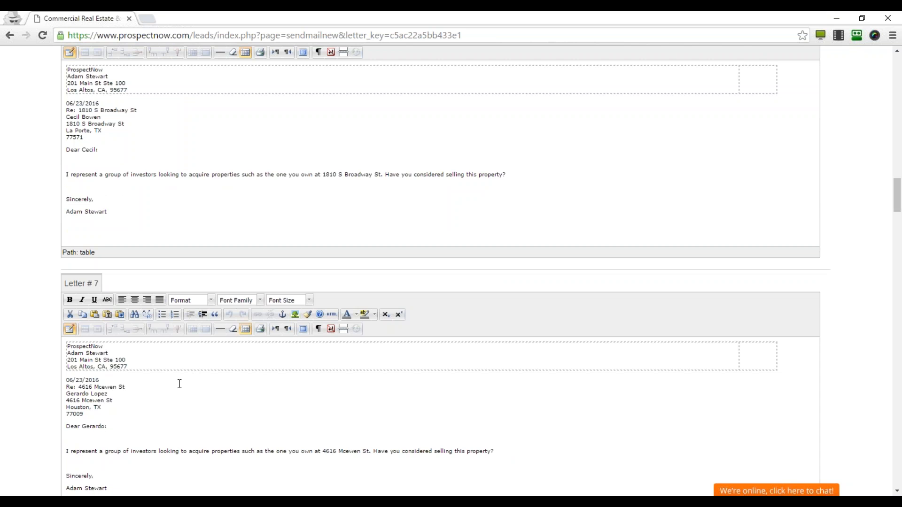
{"action": "scroll", "coordinate": [163, 391], "scroll_direction": "down", "scroll_amount": 6}
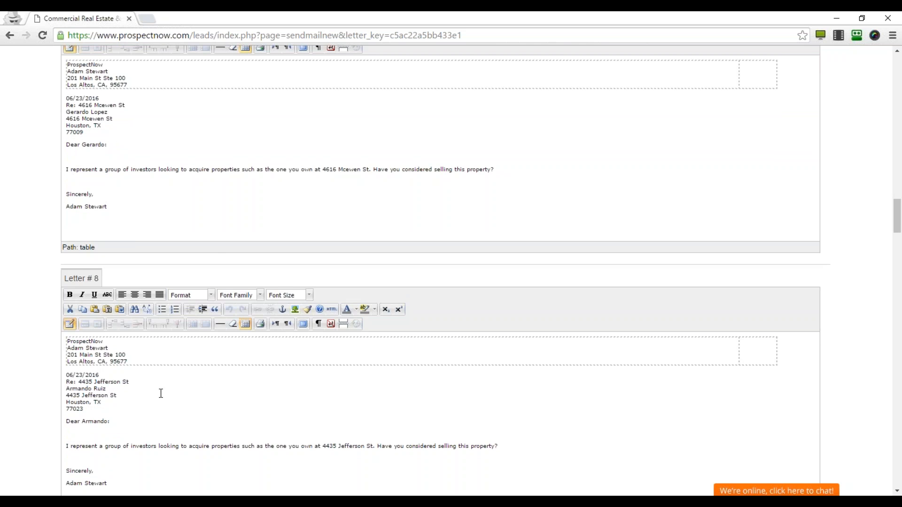
{"action": "scroll", "coordinate": [160, 393], "scroll_direction": "down", "scroll_amount": 20}
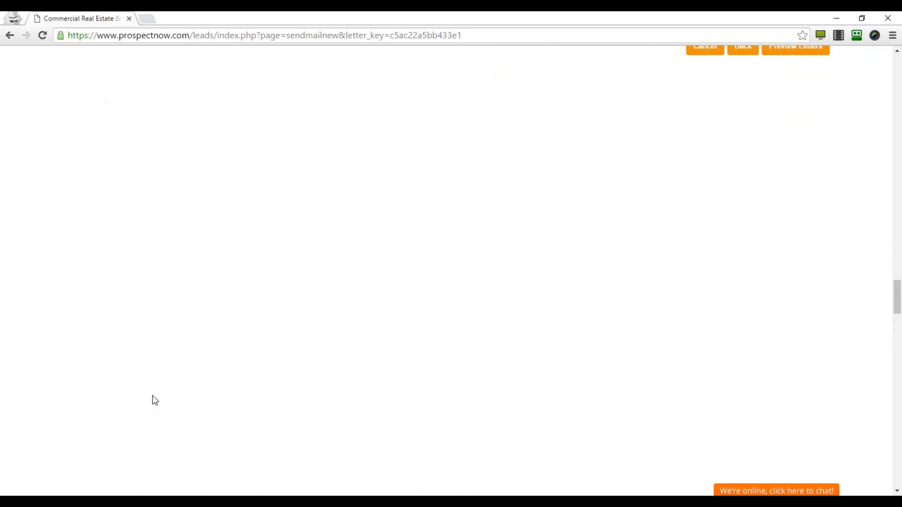
{"action": "scroll", "coordinate": [155, 401], "scroll_direction": "up", "scroll_amount": 7}
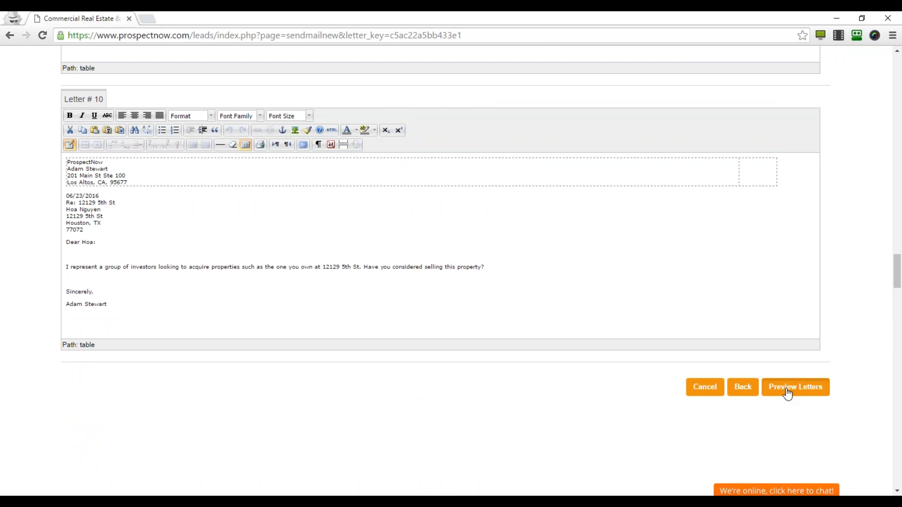
Finish the letters and request a preview letter from the delivery options.
{"action": "left_click", "coordinate": [788, 392]}
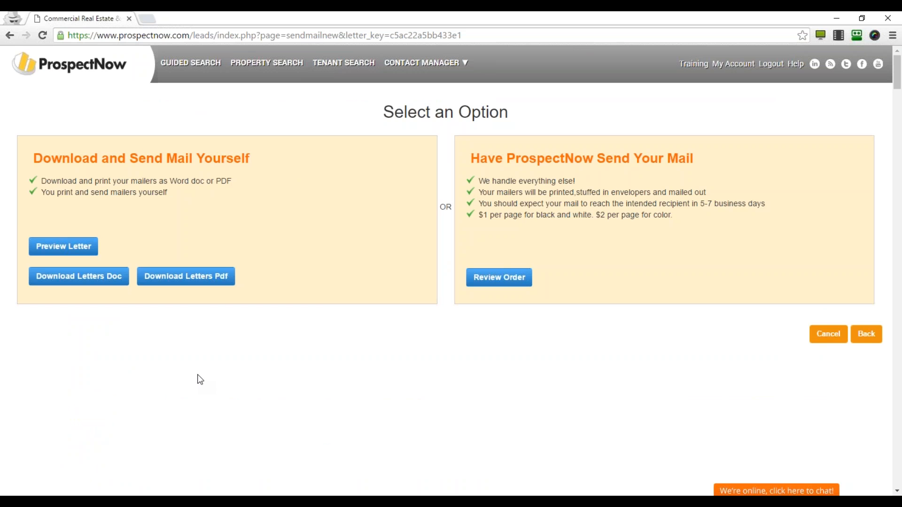
{"action": "left_click", "coordinate": [69, 252]}
Check the downloaded 30845_preview.pdf, then go back to the ProspectNow options page.
{"action": "left_click", "coordinate": [64, 486]}
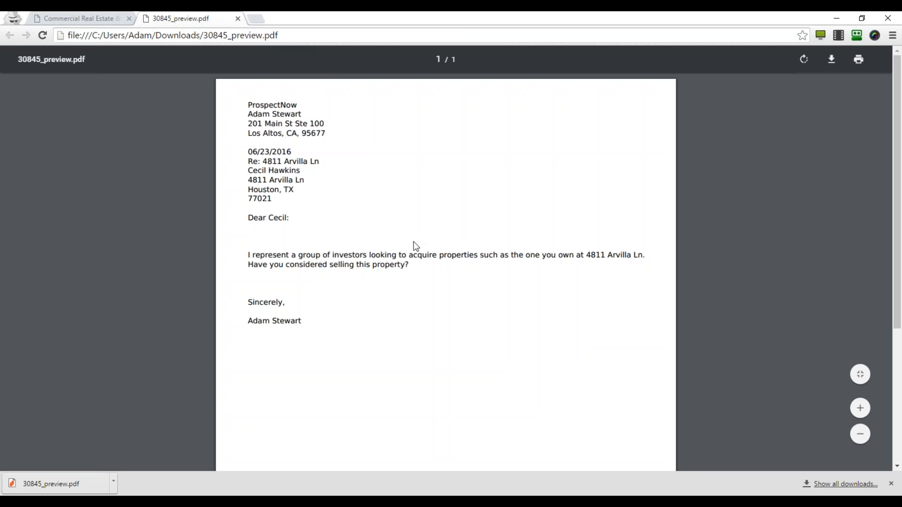
{"action": "left_click", "coordinate": [33, 17]}
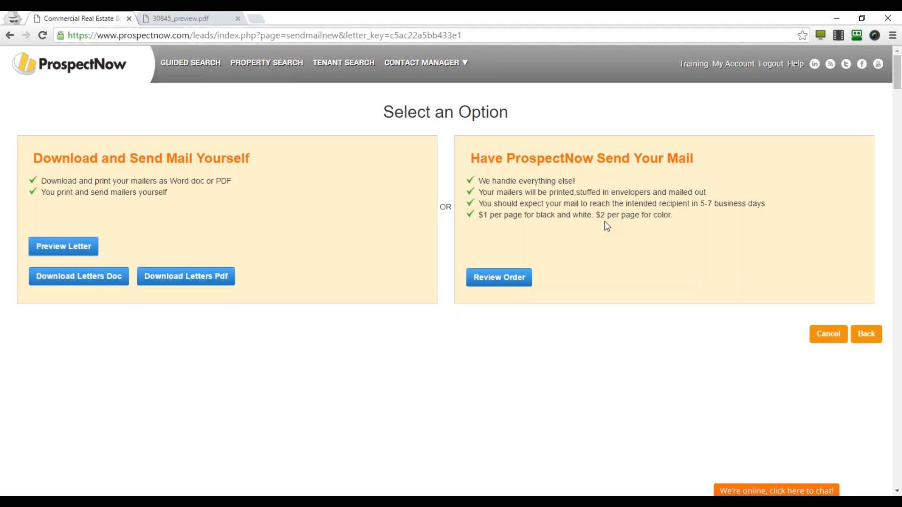
Choose to have ProspectNow mail the letters and add a BCC copy, raising credits to 11.
{"action": "left_click", "coordinate": [496, 281]}
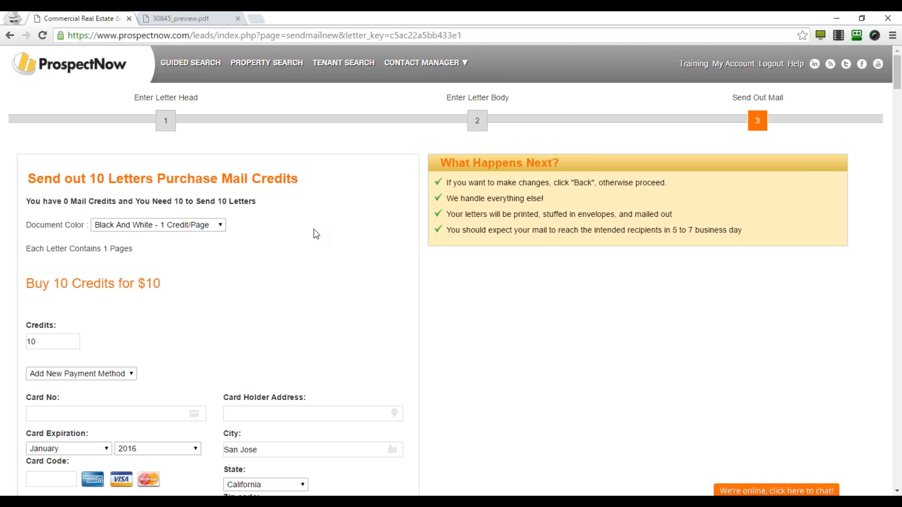
{"action": "scroll", "coordinate": [310, 233], "scroll_direction": "down", "scroll_amount": 5}
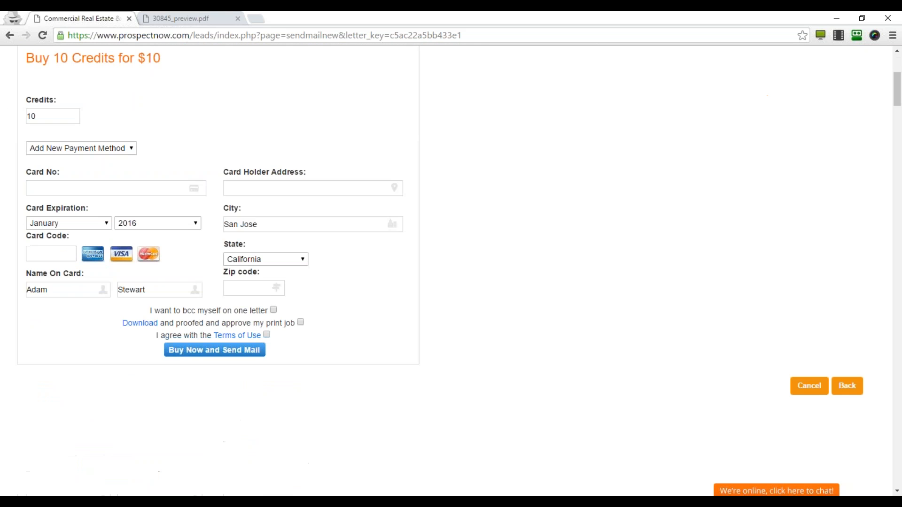
{"action": "scroll", "coordinate": [288, 109], "scroll_direction": "up", "scroll_amount": 1}
{"action": "scroll", "coordinate": [454, 252], "scroll_direction": "up", "scroll_amount": 3}
{"action": "scroll", "coordinate": [455, 252], "scroll_direction": "down", "scroll_amount": 5}
{"action": "left_click", "coordinate": [273, 254]}
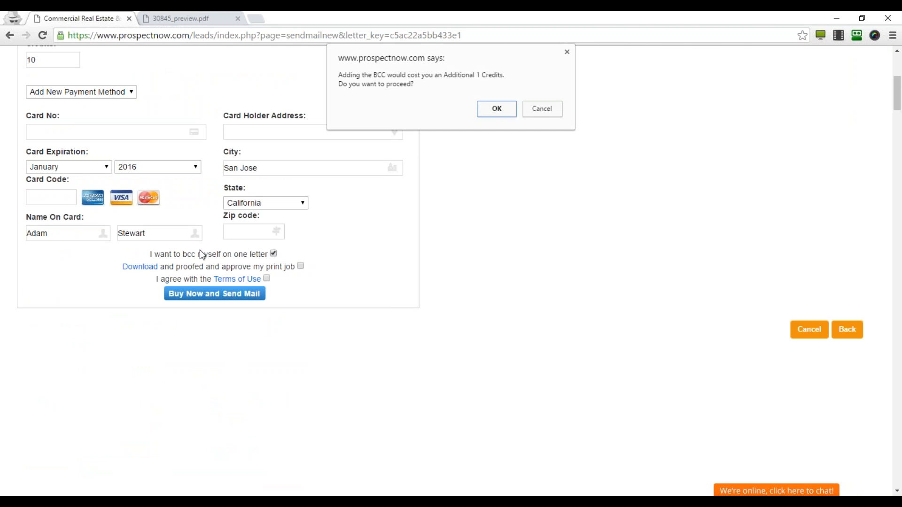
{"action": "left_click", "coordinate": [503, 109]}
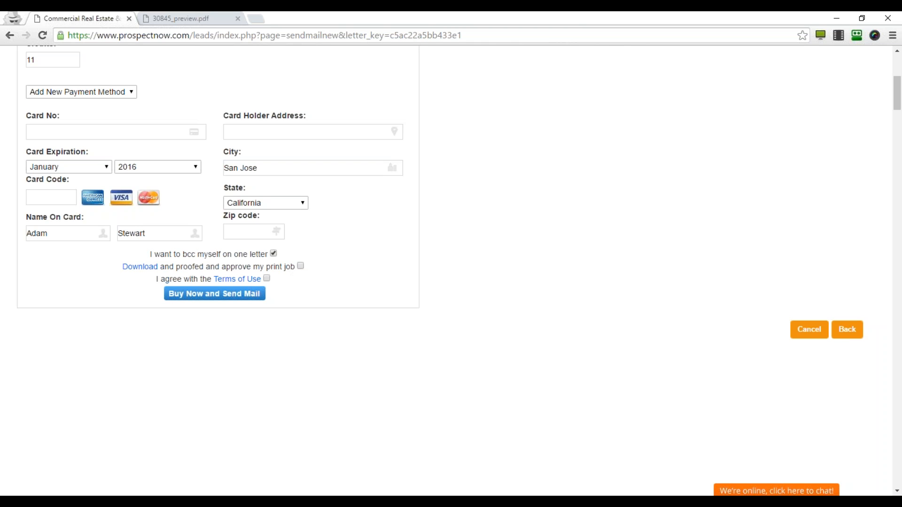
Approve the print job and download the 30845_temp.pdf proof.
{"action": "left_click", "coordinate": [301, 266]}
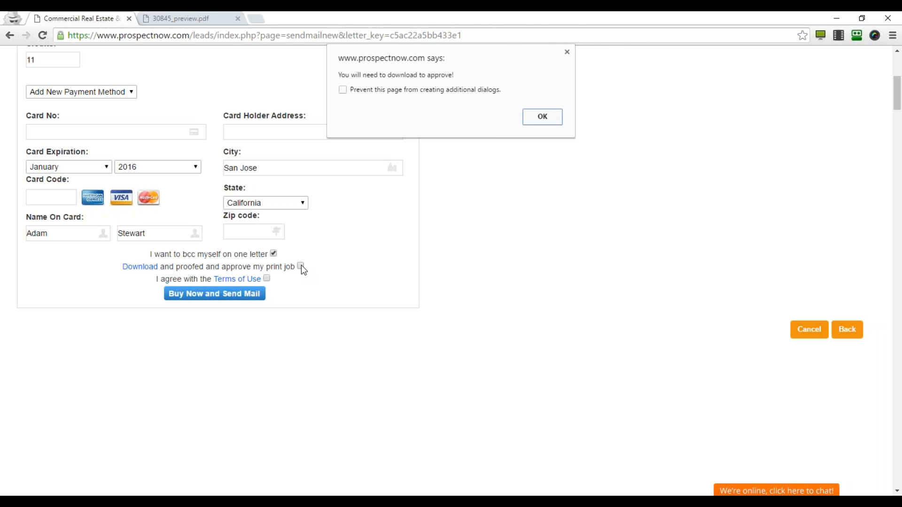
{"action": "left_click", "coordinate": [527, 116]}
{"action": "left_click", "coordinate": [151, 269]}
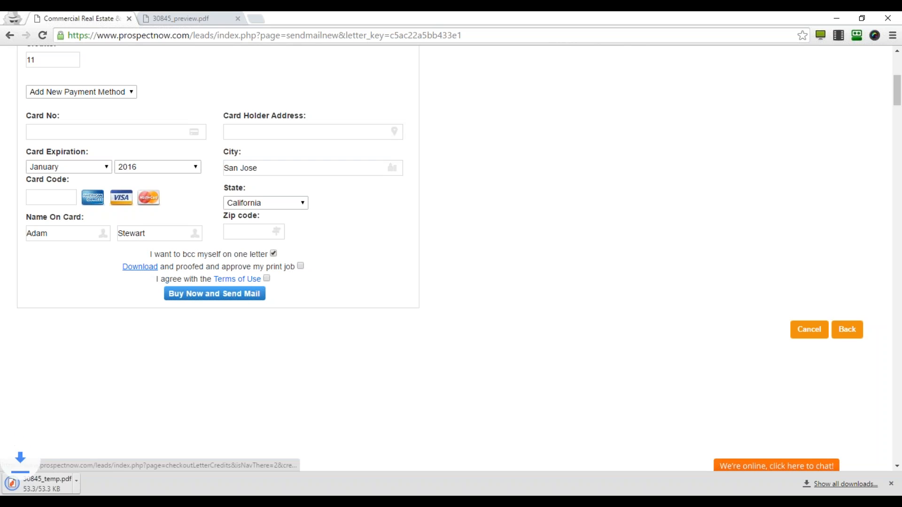
Open 30845_temp.pdf and read through the one-page proof letter dated 06/23/2016.
{"action": "left_click", "coordinate": [82, 485]}
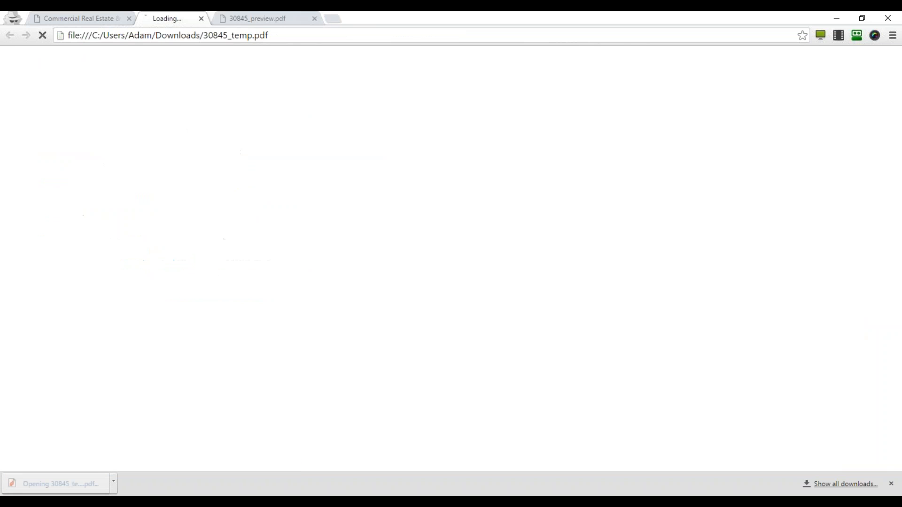
{"action": "scroll", "coordinate": [297, 224], "scroll_direction": "down", "scroll_amount": 5}
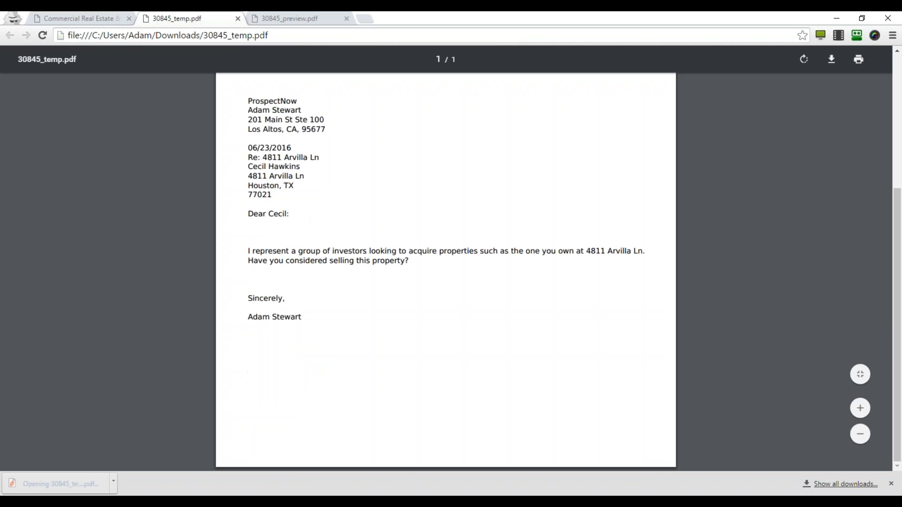
{"action": "scroll", "coordinate": [289, 202], "scroll_direction": "up", "scroll_amount": 5}
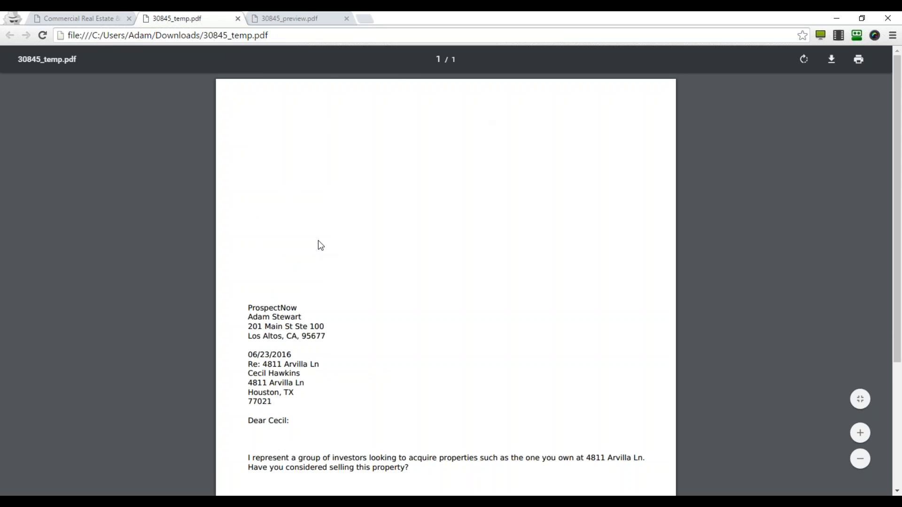
{"action": "scroll", "coordinate": [317, 266], "scroll_direction": "down", "scroll_amount": 3}
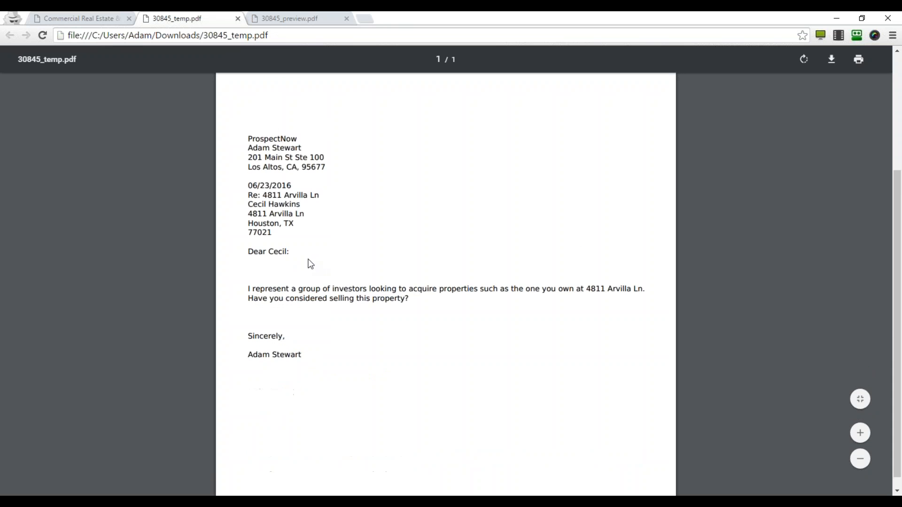
{"action": "scroll", "coordinate": [308, 262], "scroll_direction": "up", "scroll_amount": 3}
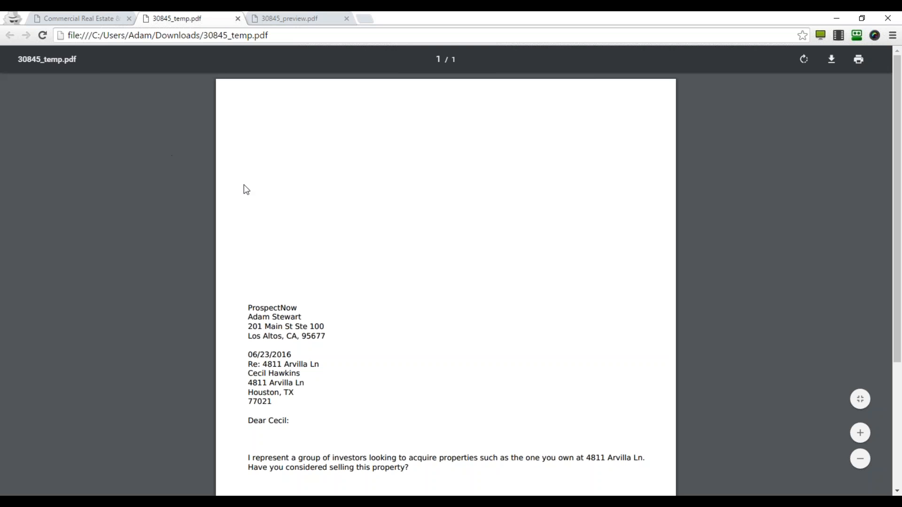
Confirm the proof approval and Terms of Use, then attempt Buy Now and Send Mail.
{"action": "left_click", "coordinate": [93, 15]}
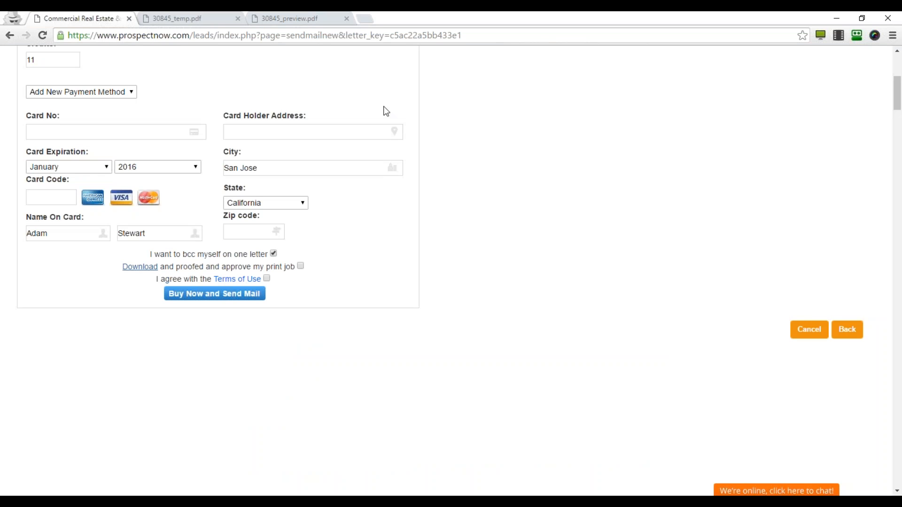
{"action": "left_click", "coordinate": [267, 278]}
{"action": "left_click", "coordinate": [301, 266]}
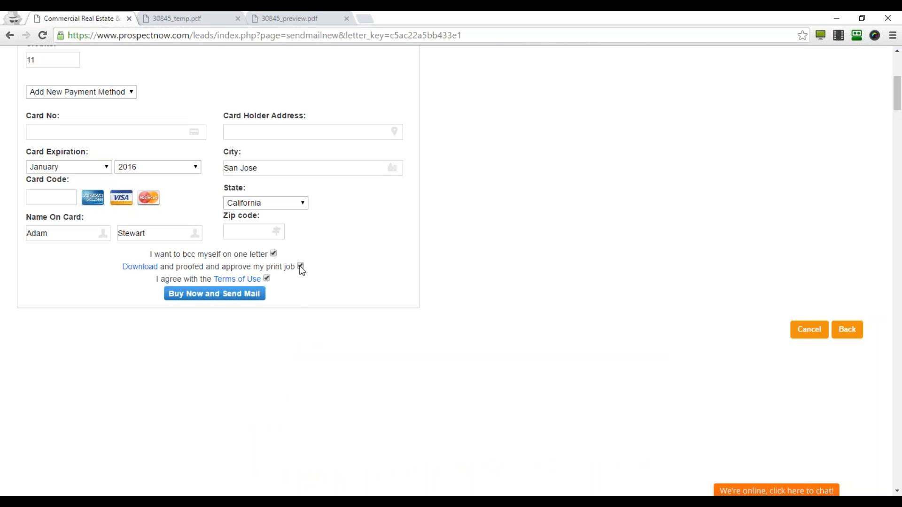
{"action": "left_click", "coordinate": [224, 296]}
Cancel the mail order to return to the template list.
{"action": "scroll", "coordinate": [420, 355], "scroll_direction": "down", "scroll_amount": 2}
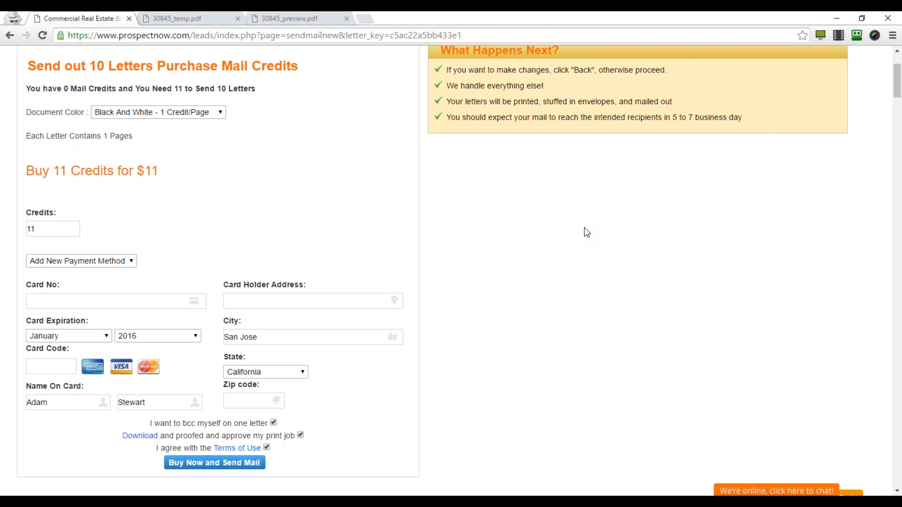
{"action": "scroll", "coordinate": [585, 232], "scroll_direction": "up", "scroll_amount": 3}
{"action": "scroll", "coordinate": [471, 397], "scroll_direction": "down", "scroll_amount": 1}
{"action": "scroll", "coordinate": [471, 397], "scroll_direction": "up", "scroll_amount": 1}
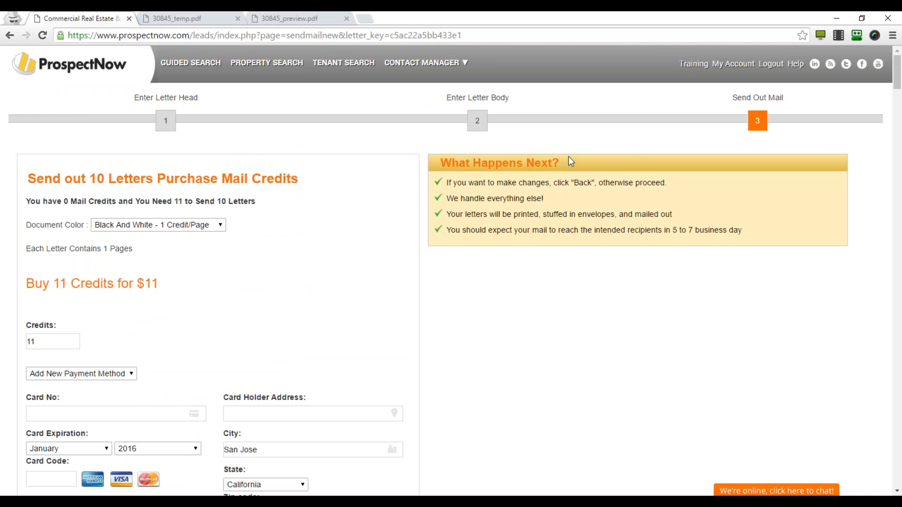
{"action": "scroll", "coordinate": [563, 237], "scroll_direction": "down", "scroll_amount": 3}
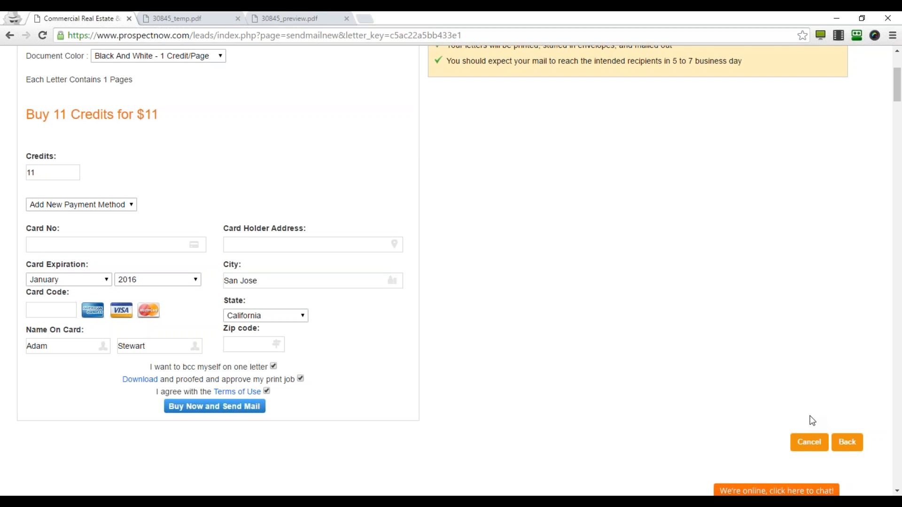
{"action": "left_click", "coordinate": [815, 446]}
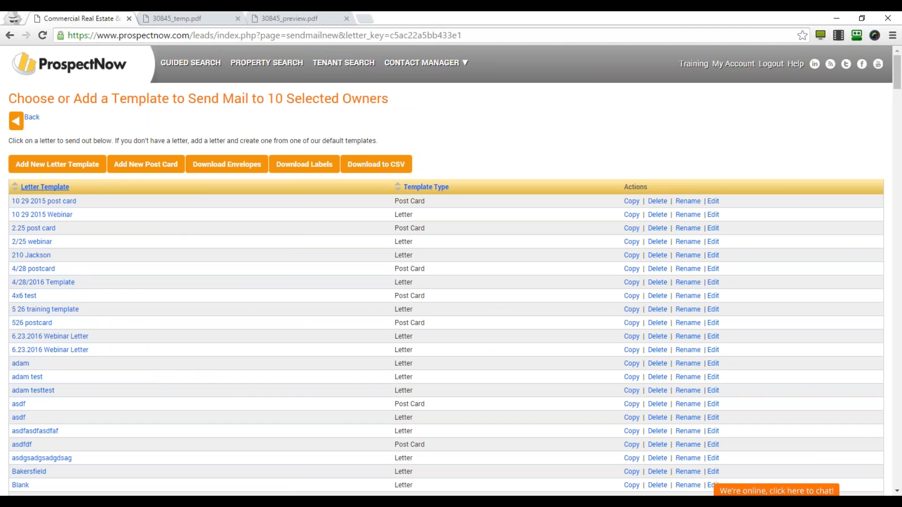
Start a new post card template with Add New Post Card.
{"action": "left_click", "coordinate": [151, 173]}
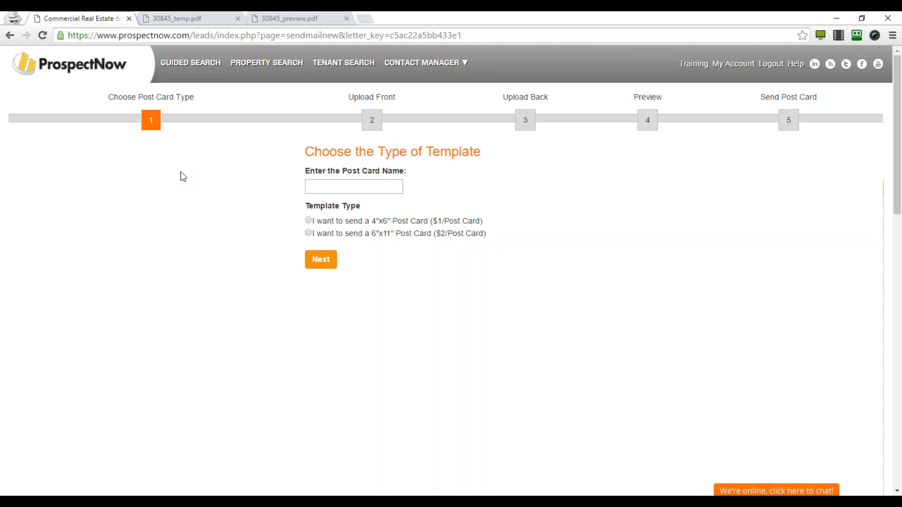
Name the card '6.23 webinar post card', choose the 4"x6" size, and continue to Upload Front.
{"action": "left_click_drag", "start_coordinate": [370, 222], "coordinate": [390, 221]}
{"action": "left_click", "coordinate": [356, 183]}
{"action": "type", "text": "6.23 webinar post card"}
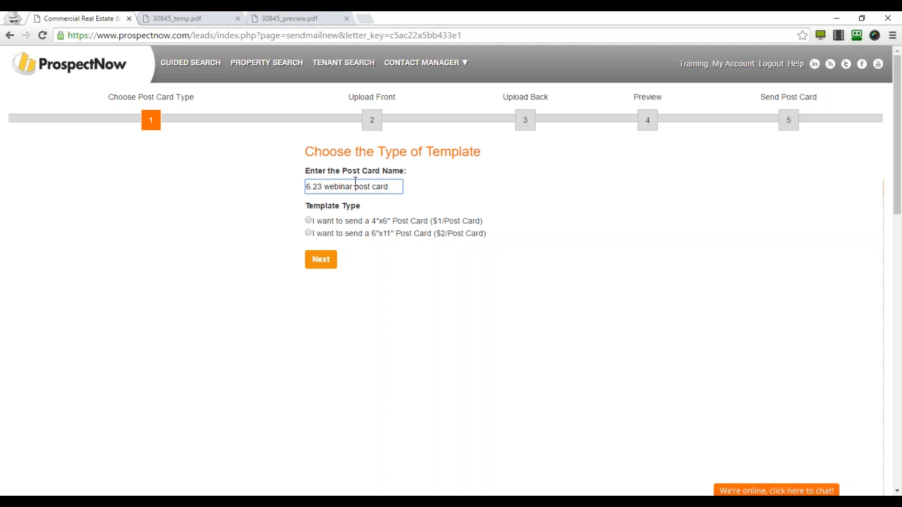
{"action": "left_click", "coordinate": [308, 220]}
{"action": "left_click", "coordinate": [321, 263]}
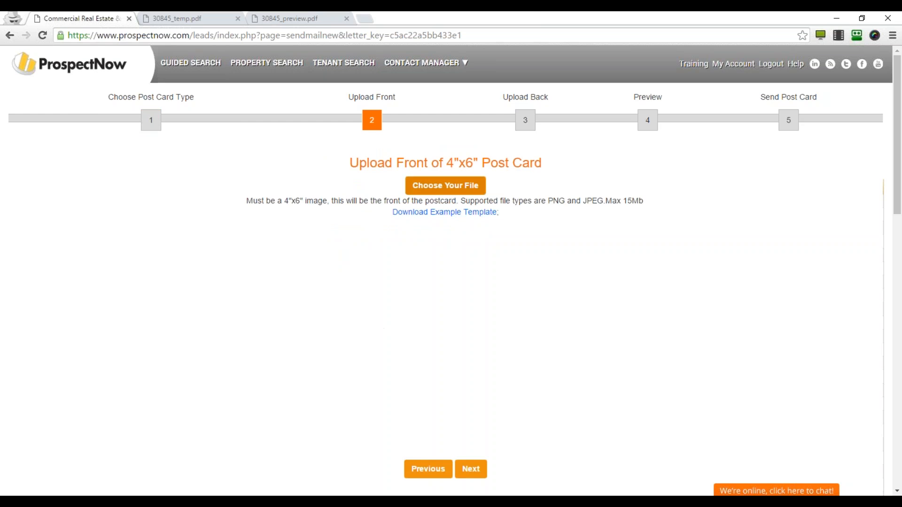
Upload 4X6_postcard.png as the card front and advance to the back step.
{"action": "left_click", "coordinate": [445, 185]}
{"action": "type", "text": "4"}
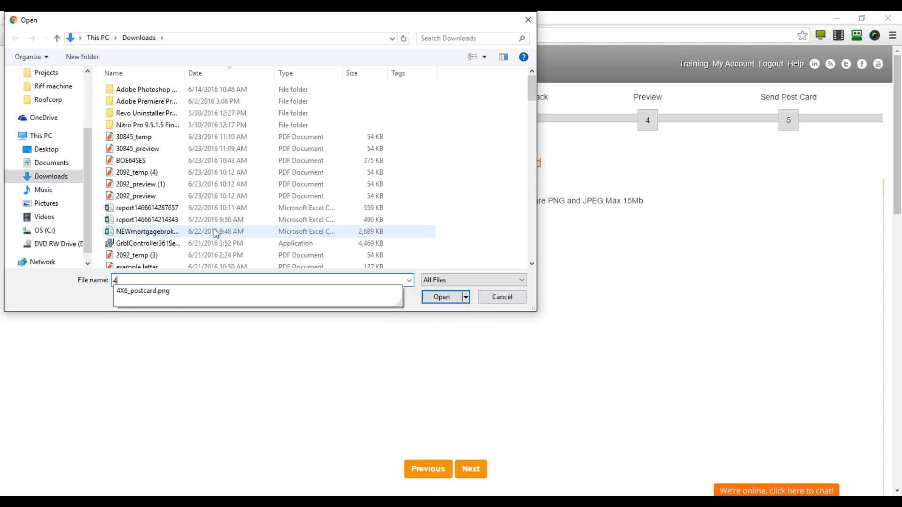
{"action": "key", "text": "Down"}
{"action": "key", "text": "Return"}
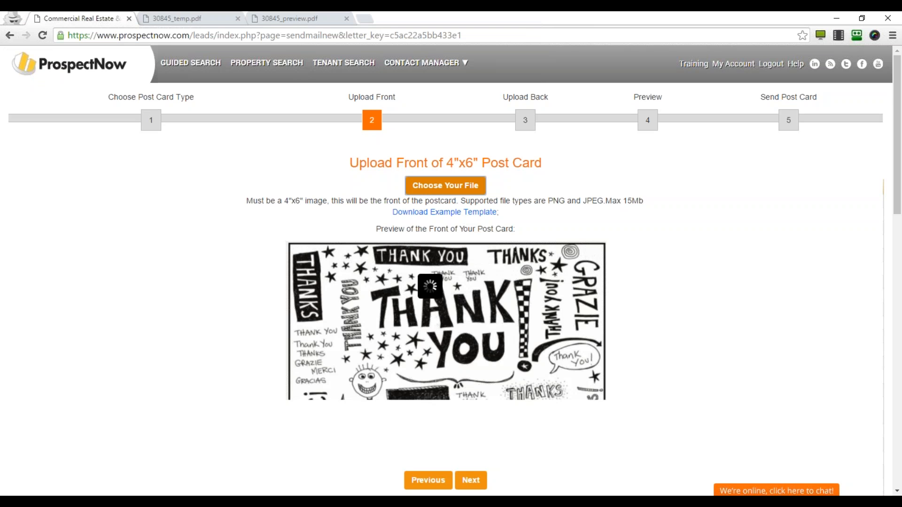
{"action": "scroll", "coordinate": [498, 328], "scroll_direction": "down", "scroll_amount": 2}
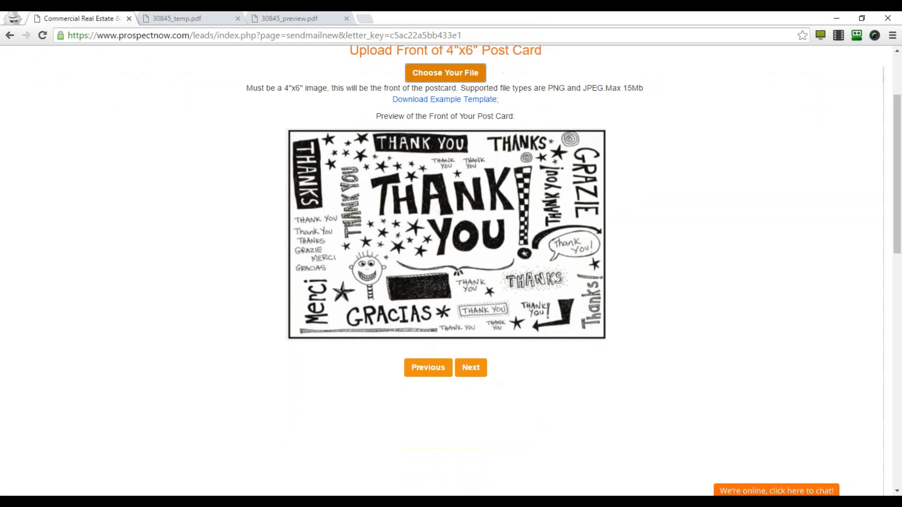
{"action": "left_click", "coordinate": [472, 371]}
{"action": "left_click", "coordinate": [344, 229]}
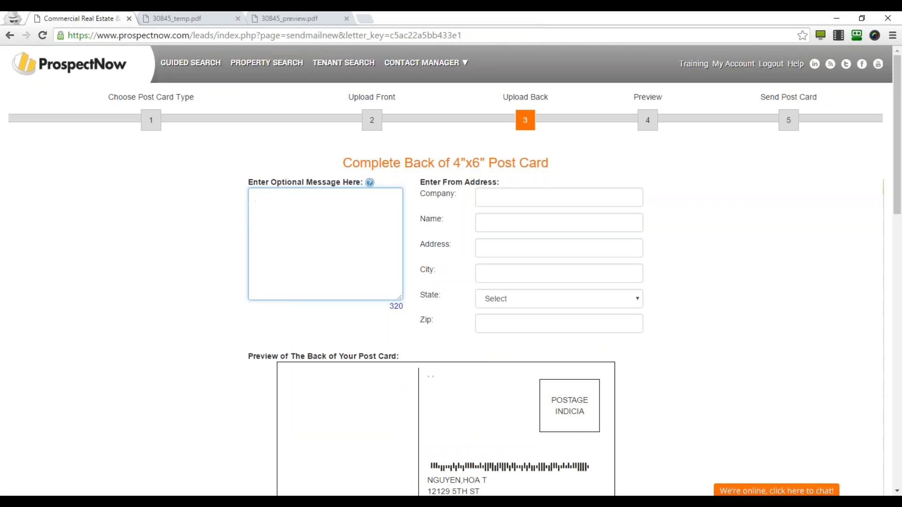
Write the back message 'Just listed! 5000 sq ft industrial property. 8% Cap rate!' plus an inquiries phone number.
{"action": "type", "text": "Just listed"}
{"action": "key", "text": "BackSpace"}
{"action": "type", "text": "!  5000 sq ft industrial property."}
{"action": "key", "text": "alt+f"}
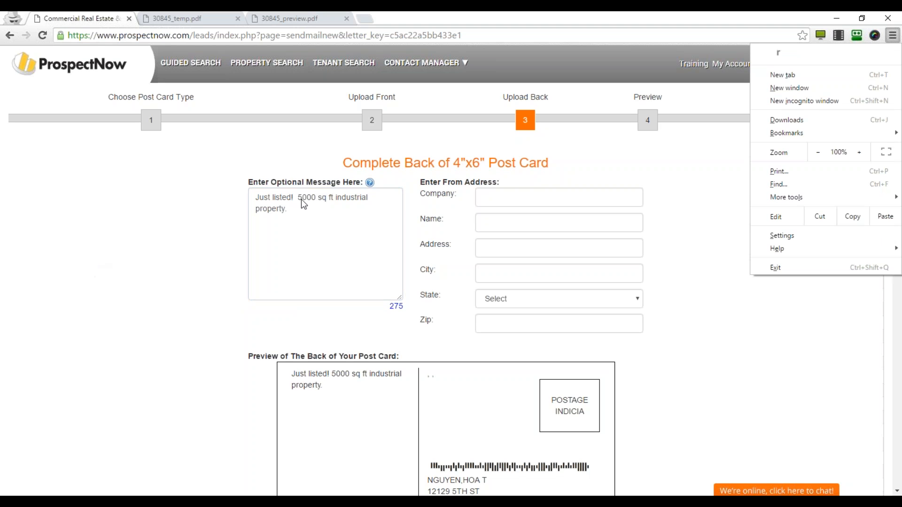
{"action": "key", "text": "Escape"}
{"action": "type", "text": "8% CA"}
{"action": "key", "text": "BackSpace"}
{"action": "type", "text": "ap rate!  Inquiries call 555-555-5555/"}
{"action": "key", "text": "BackSpace"}
{"action": "type", "text": "."}
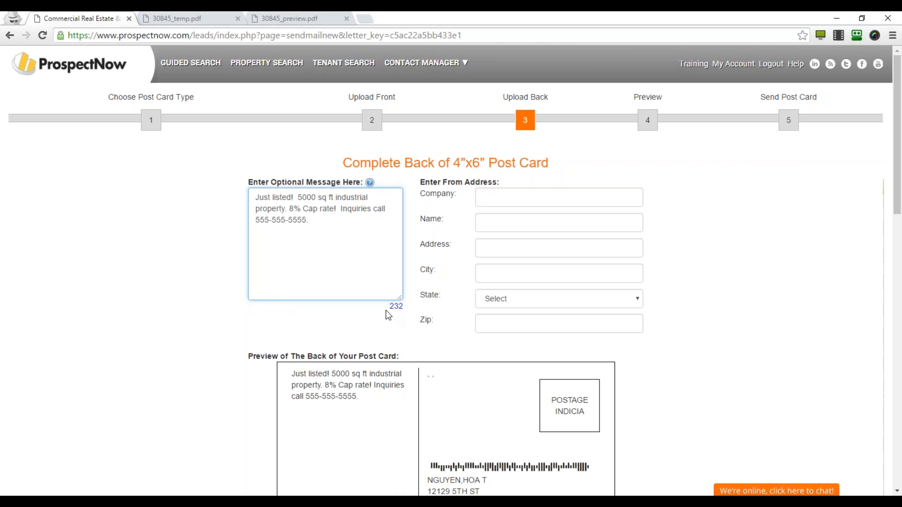
{"action": "left_click", "coordinate": [406, 310]}
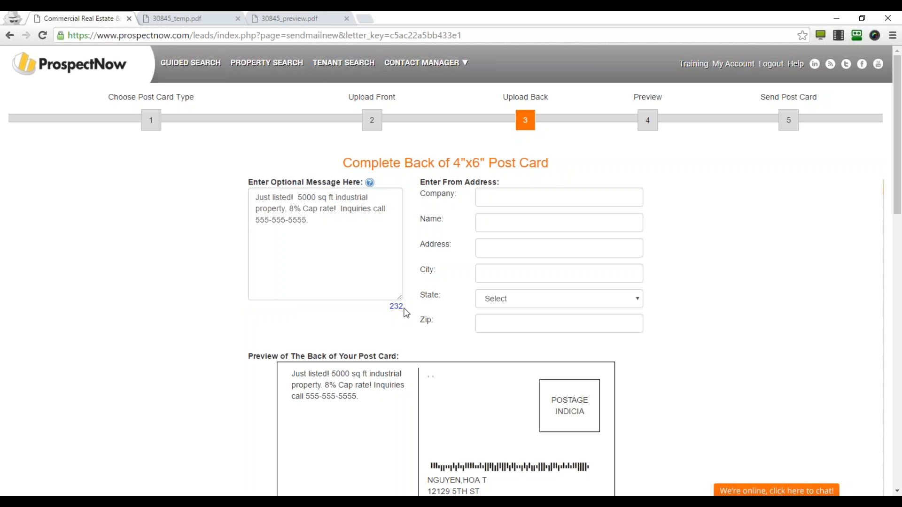
Autofill the return address from Company 'ProspectNow' and preview the card.
{"action": "scroll", "coordinate": [323, 311], "scroll_direction": "down", "scroll_amount": 1}
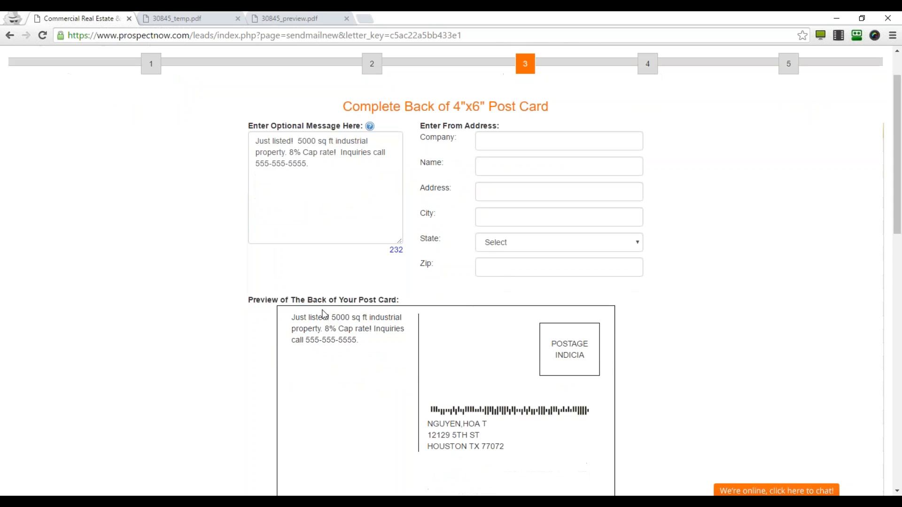
{"action": "scroll", "coordinate": [324, 314], "scroll_direction": "up", "scroll_amount": 1}
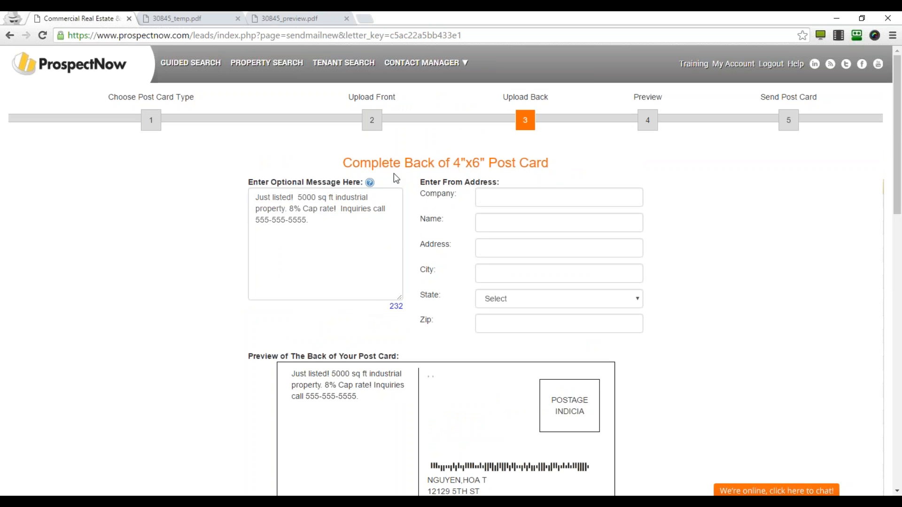
{"action": "mouse_move", "coordinate": [376, 179]}
{"action": "left_click", "coordinate": [559, 197]}
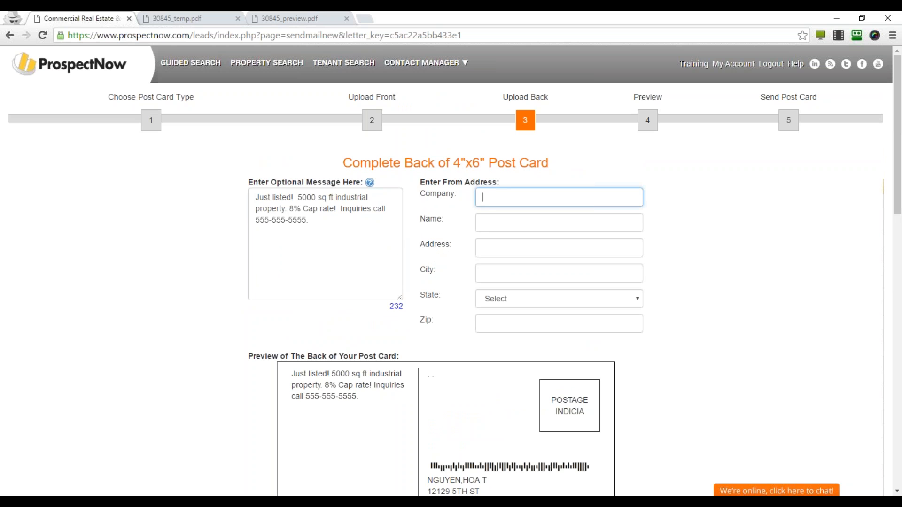
{"action": "type", "text": "ProspectNow"}
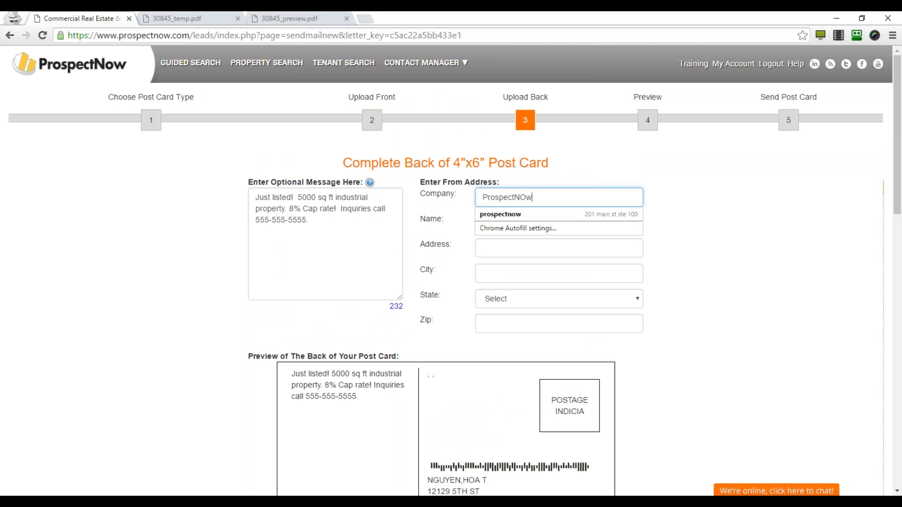
{"action": "key", "text": "Down"}
{"action": "key", "text": "Tab"}
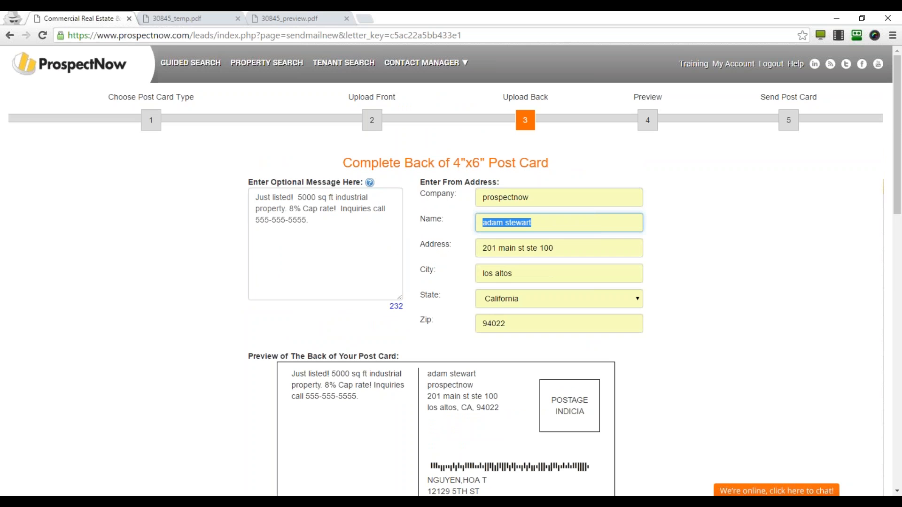
{"action": "scroll", "coordinate": [752, 347], "scroll_direction": "down", "scroll_amount": 8}
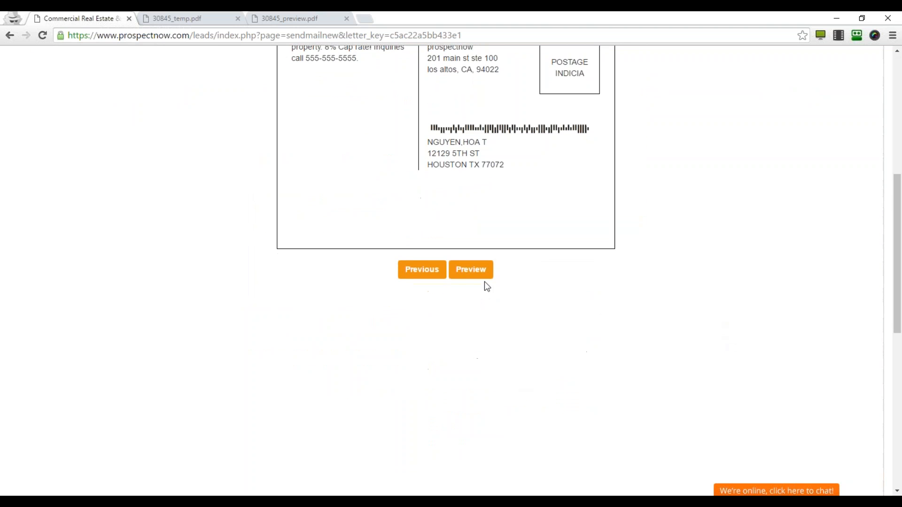
{"action": "left_click", "coordinate": [482, 277]}
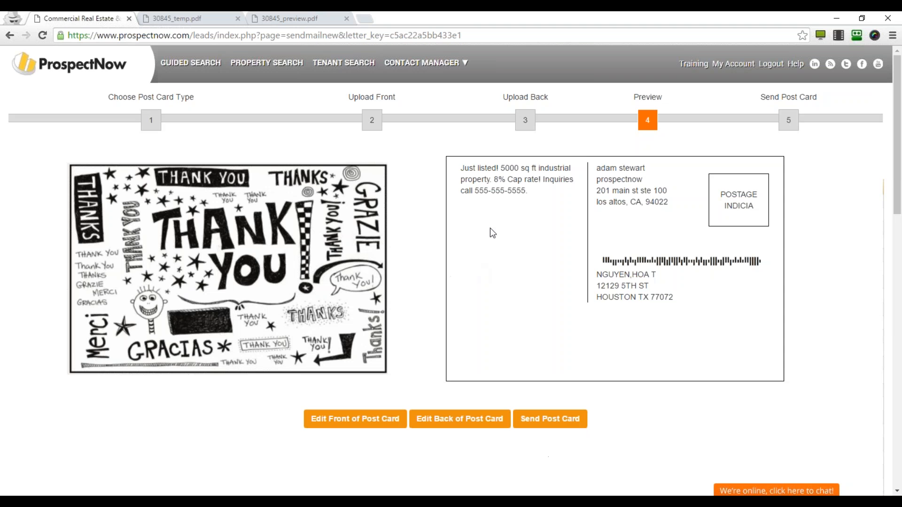
Open the post card payment form, then back out to the template list without buying credits.
{"action": "left_click", "coordinate": [550, 419]}
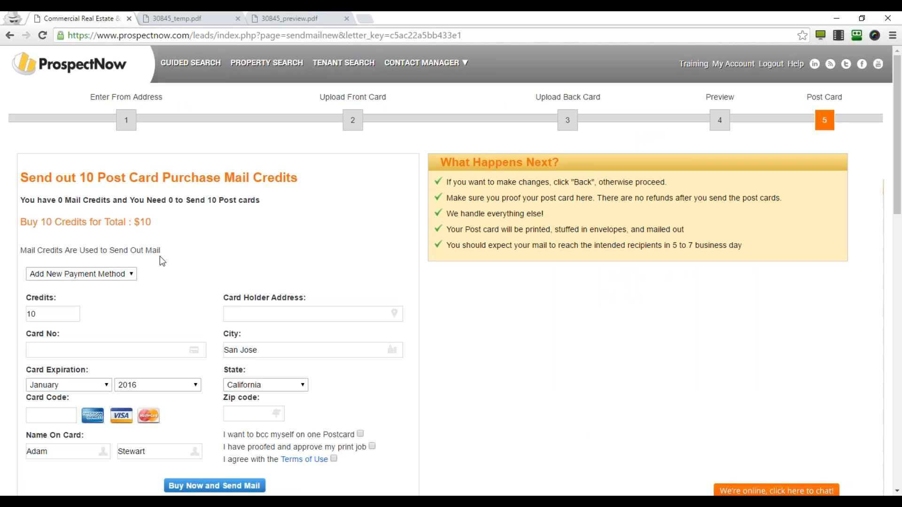
{"action": "scroll", "coordinate": [120, 281], "scroll_direction": "down", "scroll_amount": 2}
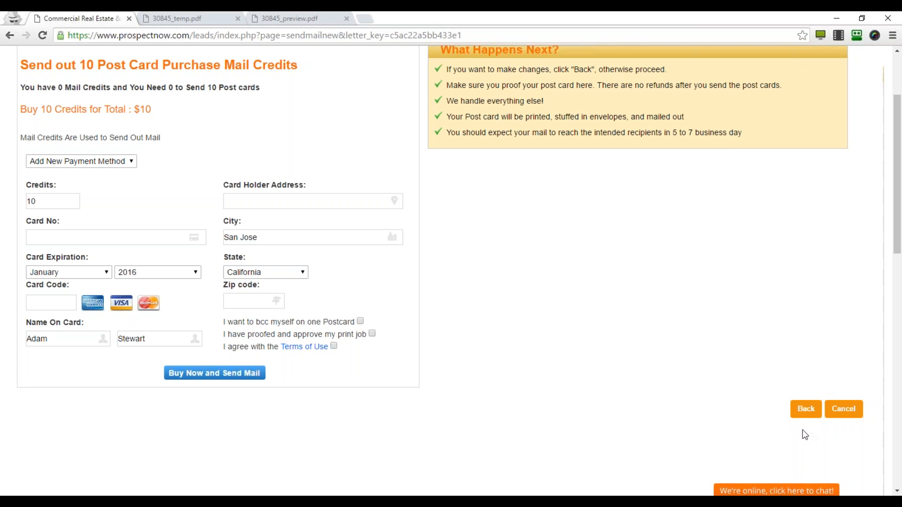
{"action": "left_click", "coordinate": [806, 410]}
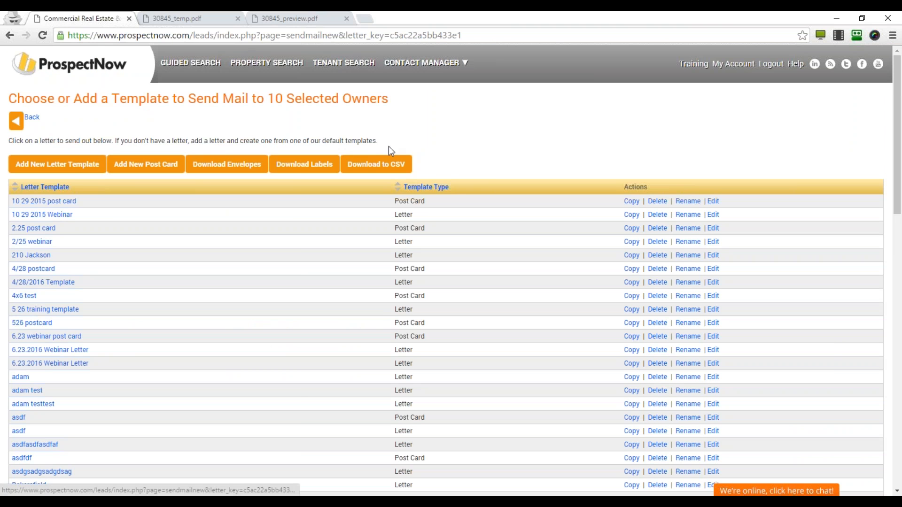
Choose the #10 (4 1/8" x 9 1/2") envelope and fill the return address from saved ProspectNow details.
{"action": "left_click", "coordinate": [227, 168]}
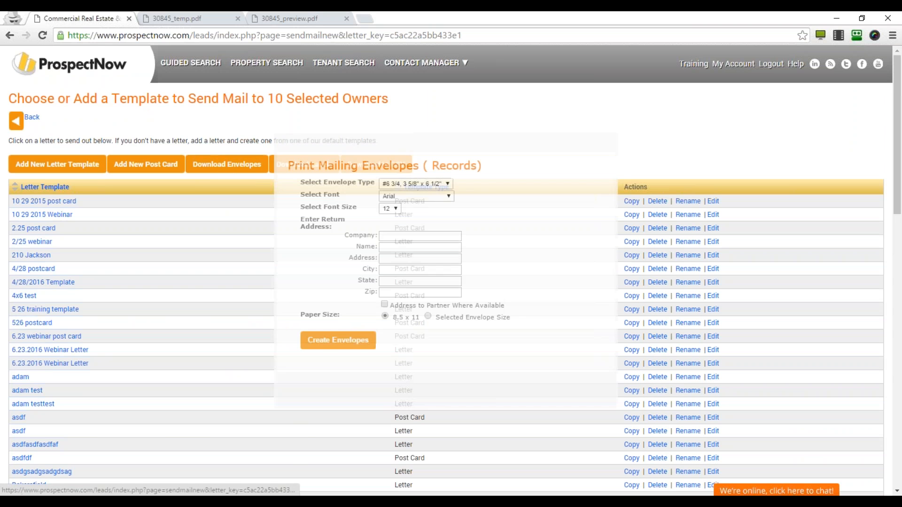
{"action": "left_click", "coordinate": [423, 185]}
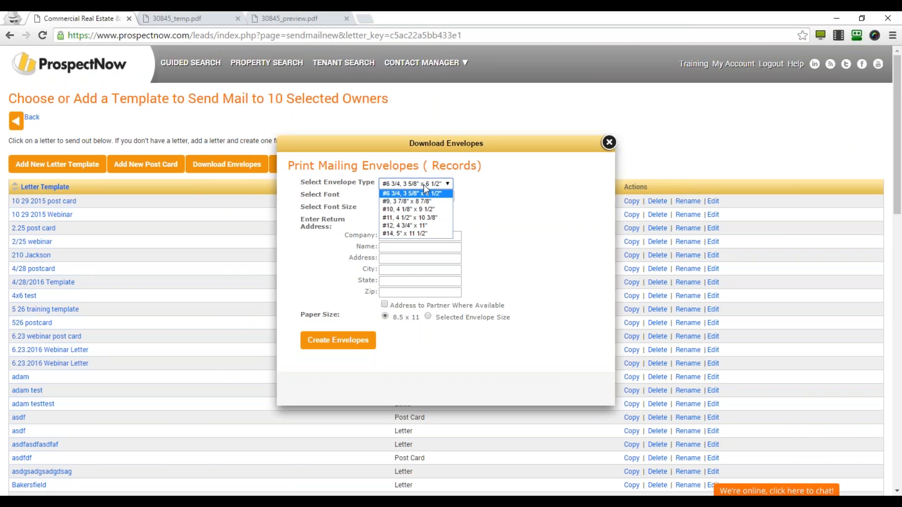
{"action": "left_click", "coordinate": [419, 209]}
{"action": "left_click", "coordinate": [410, 237]}
{"action": "type", "text": "prosp"}
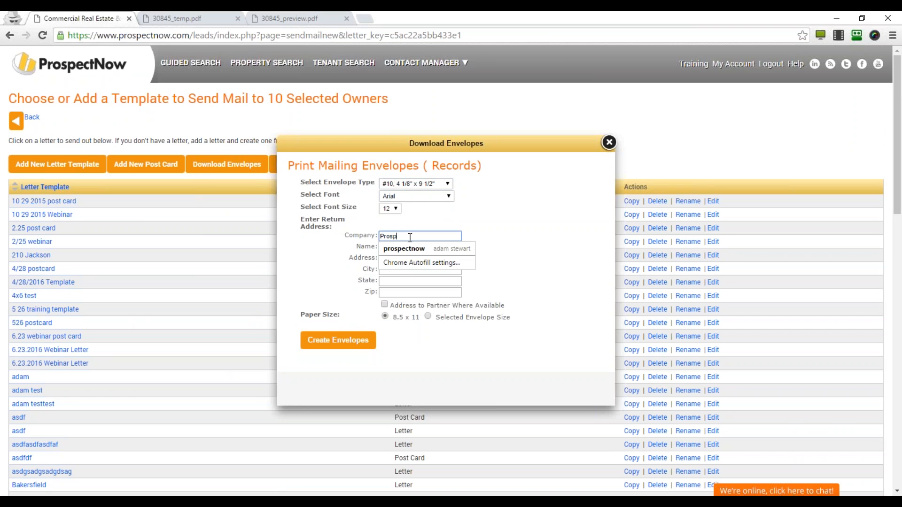
{"action": "key", "text": "Down"}
{"action": "key", "text": "Return"}
{"action": "key", "text": "Tab"}
{"action": "key", "text": "Tab"}
{"action": "key", "text": "Tab"}
{"action": "key", "text": "Tab"}
{"action": "key", "text": "Tab"}
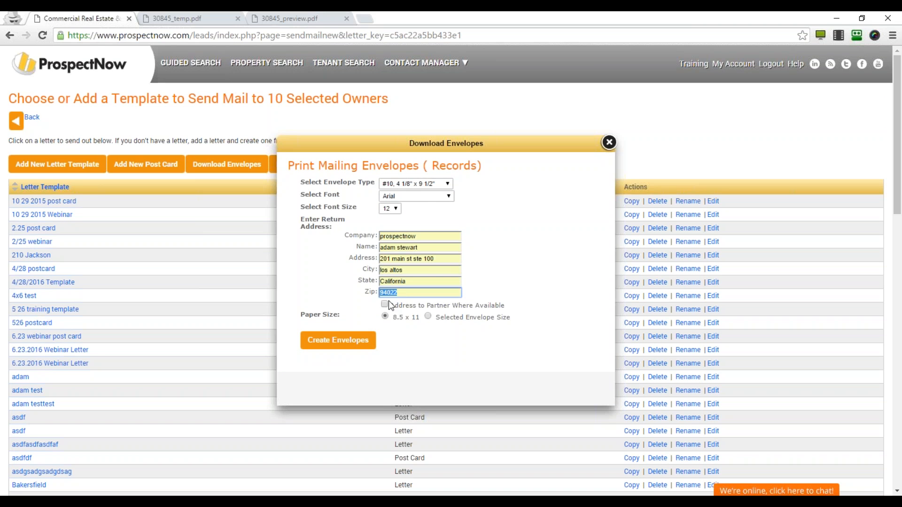
Address envelopes to partners, print on envelope-sized paper, then generate and open doc (1).pdf.
{"action": "left_click_drag", "start_coordinate": [393, 305], "coordinate": [503, 306]}
{"action": "left_click", "coordinate": [385, 305]}
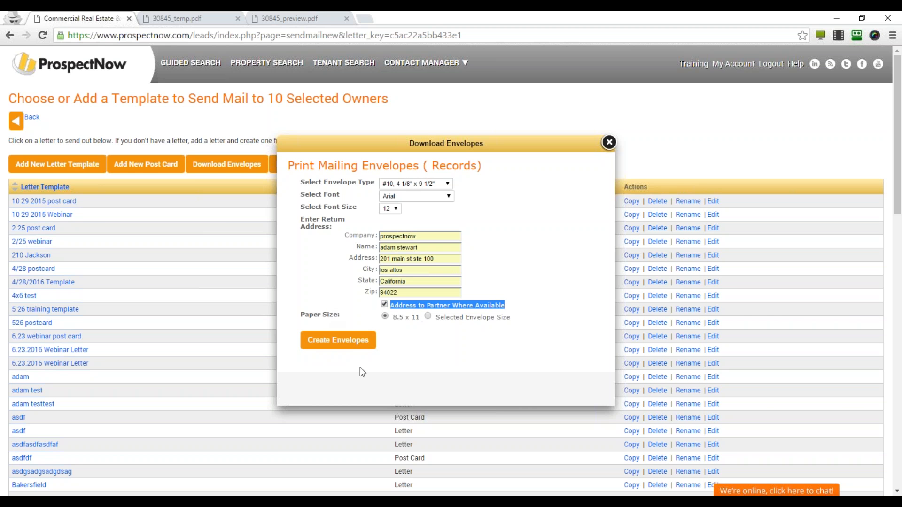
{"action": "left_click", "coordinate": [523, 372]}
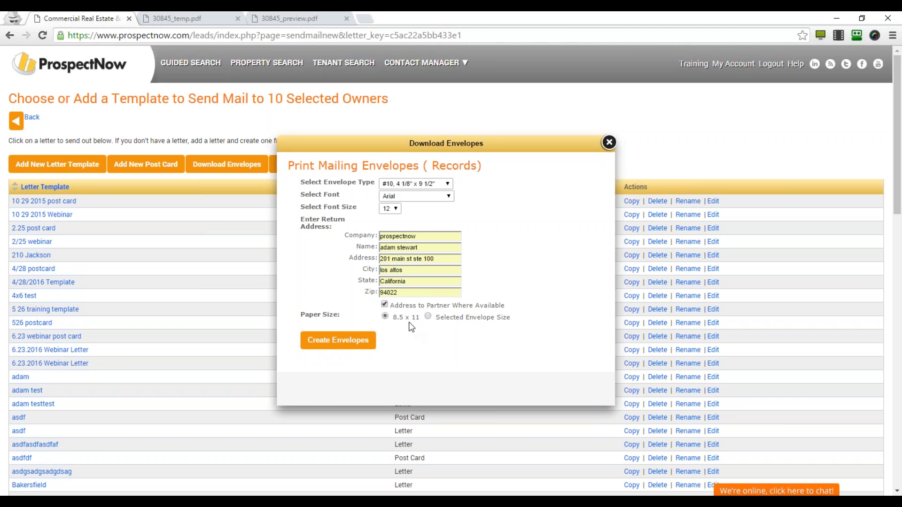
{"action": "left_click", "coordinate": [384, 305]}
{"action": "left_click", "coordinate": [324, 348]}
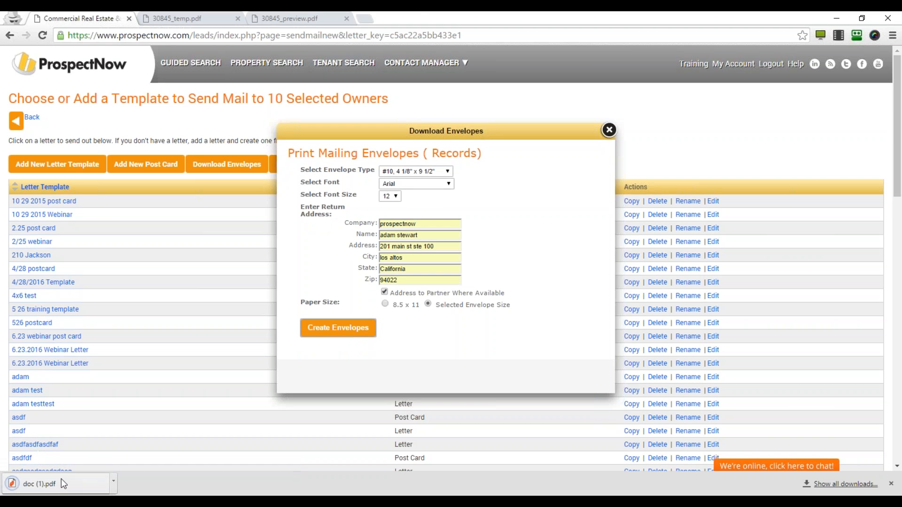
{"action": "left_click", "coordinate": [72, 477]}
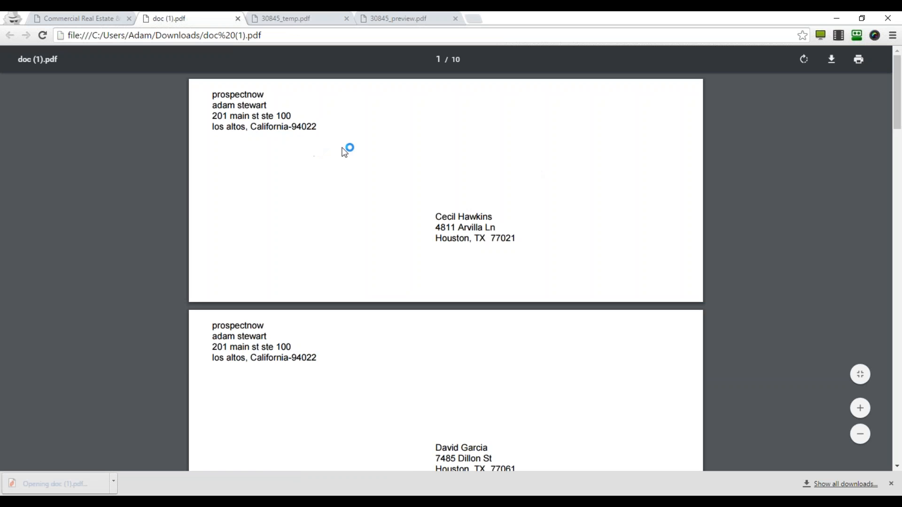
Scroll through the 10 envelope pages of doc (1).pdf, then go back to the ProspectNow tab.
{"action": "scroll", "coordinate": [552, 353], "scroll_direction": "down", "scroll_amount": 5}
{"action": "scroll", "coordinate": [550, 353], "scroll_direction": "down", "scroll_amount": 20}
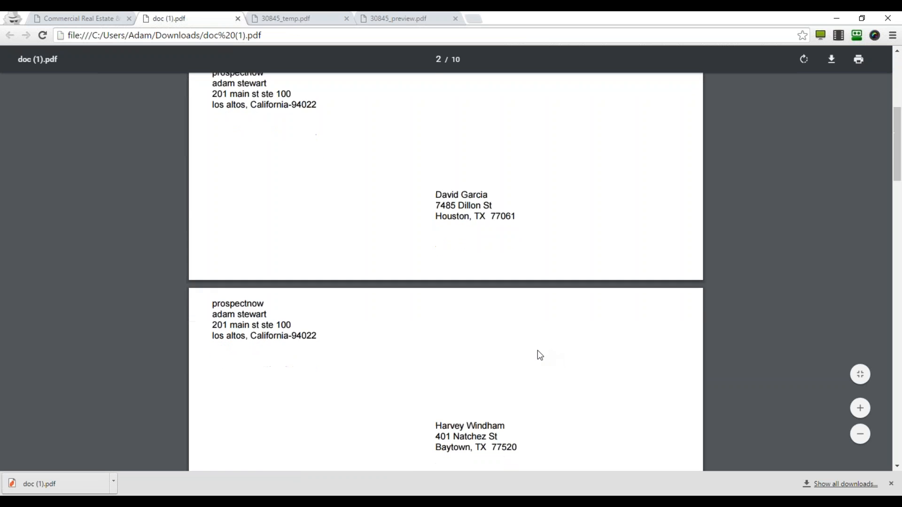
{"action": "scroll", "coordinate": [535, 358], "scroll_direction": "down", "scroll_amount": 20}
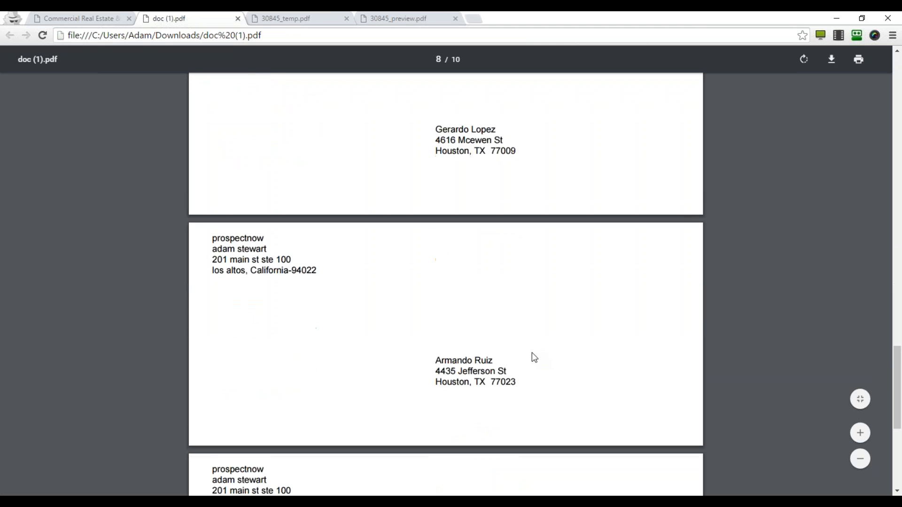
{"action": "left_click", "coordinate": [103, 17]}
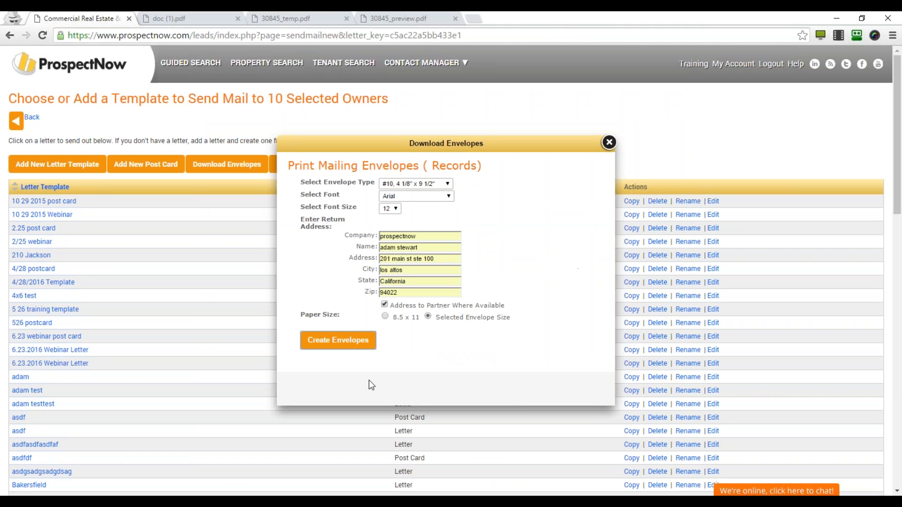
Generate Avery 5160 labels addressed to partner and current resident, then open prospectnow_labels (2).pdf.
{"action": "left_click", "coordinate": [609, 142]}
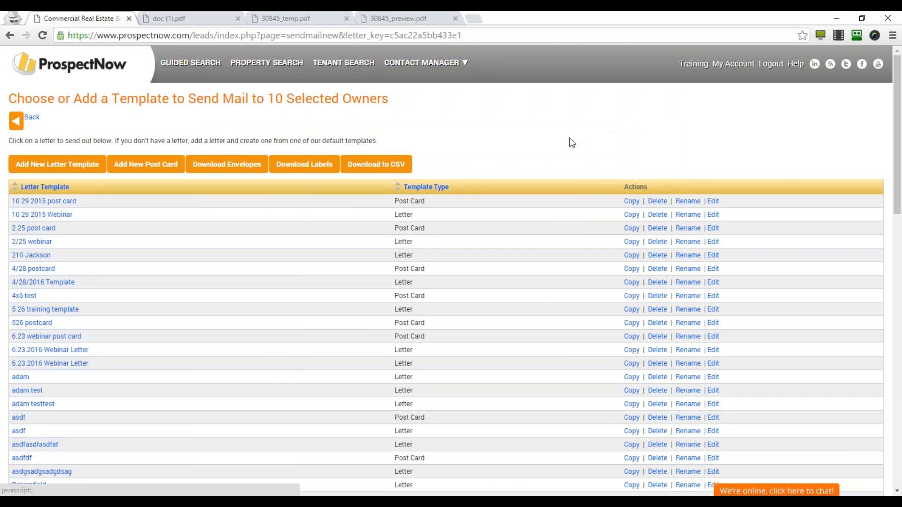
{"action": "left_click", "coordinate": [312, 172]}
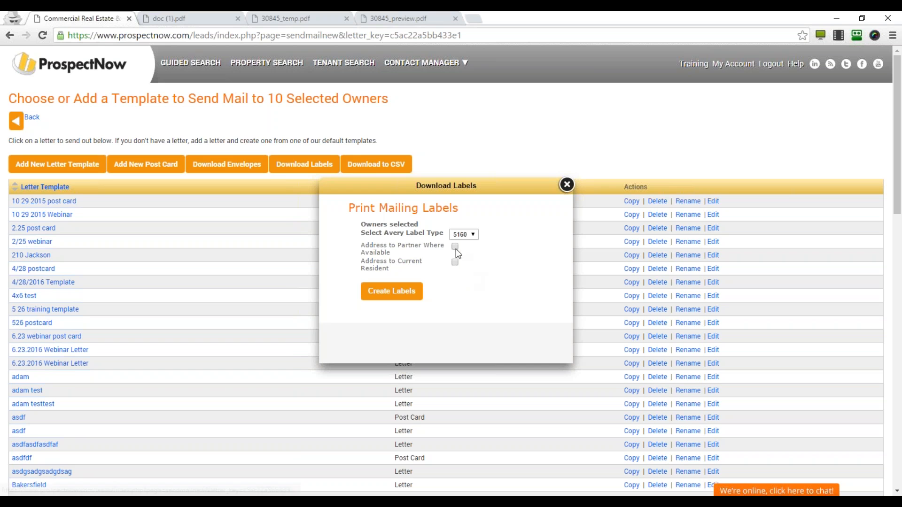
{"action": "left_click", "coordinate": [465, 234]}
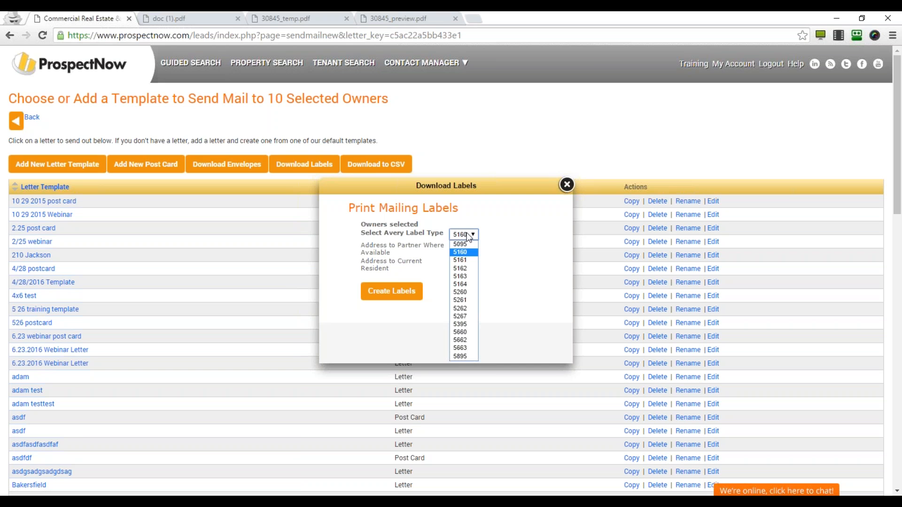
{"action": "left_click", "coordinate": [472, 241]}
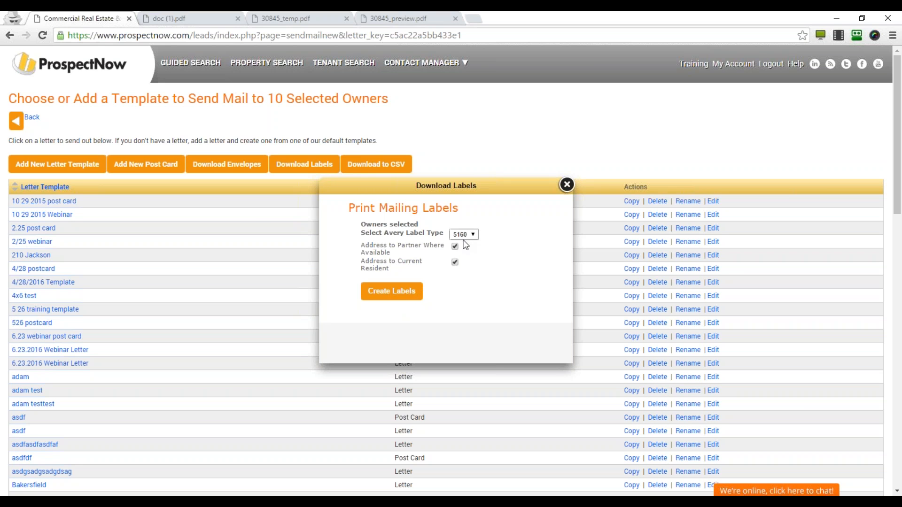
{"action": "left_click", "coordinate": [394, 292]}
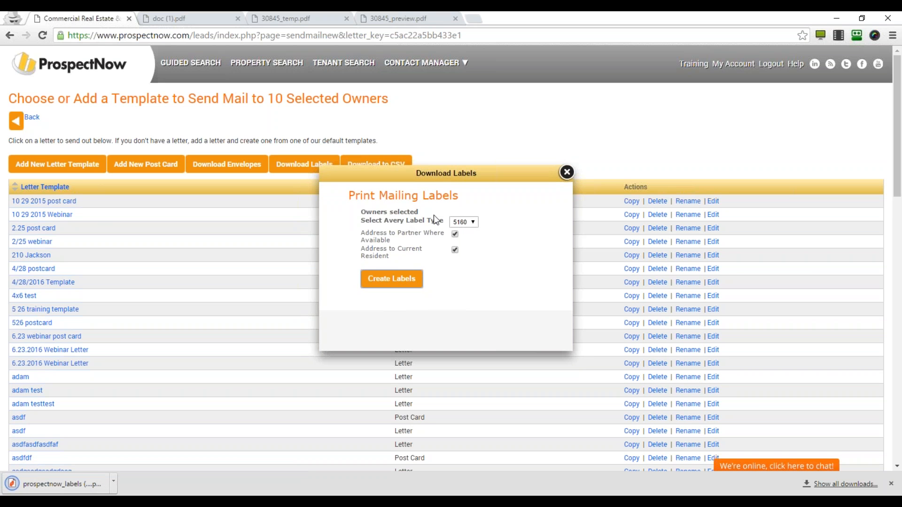
{"action": "left_click", "coordinate": [472, 223]}
{"action": "left_click", "coordinate": [473, 224]}
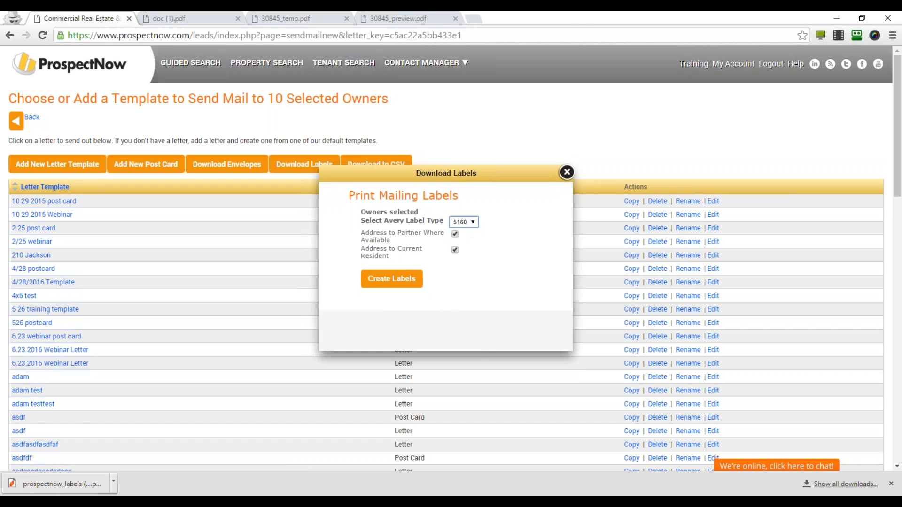
{"action": "left_click", "coordinate": [86, 485]}
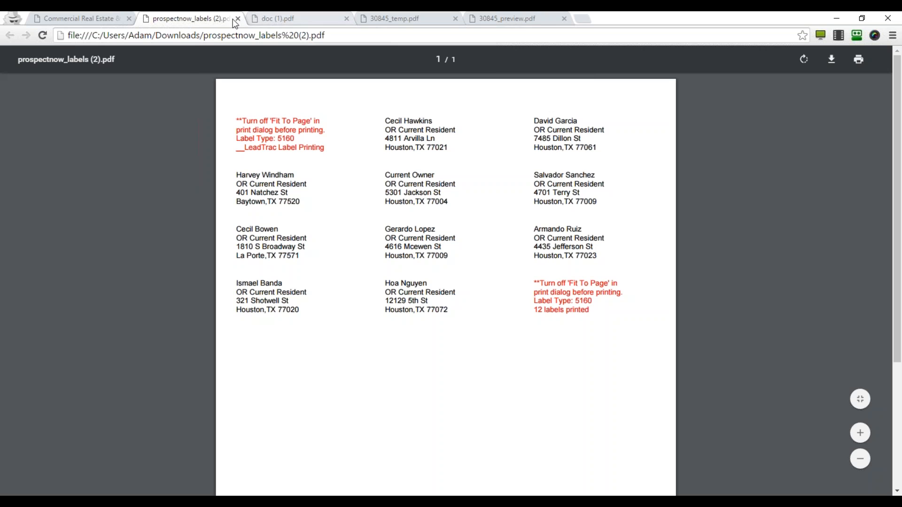
Return to ProspectNow, dismiss the label options, and download the 10 selected owners as CSV.
{"action": "left_click", "coordinate": [62, 13]}
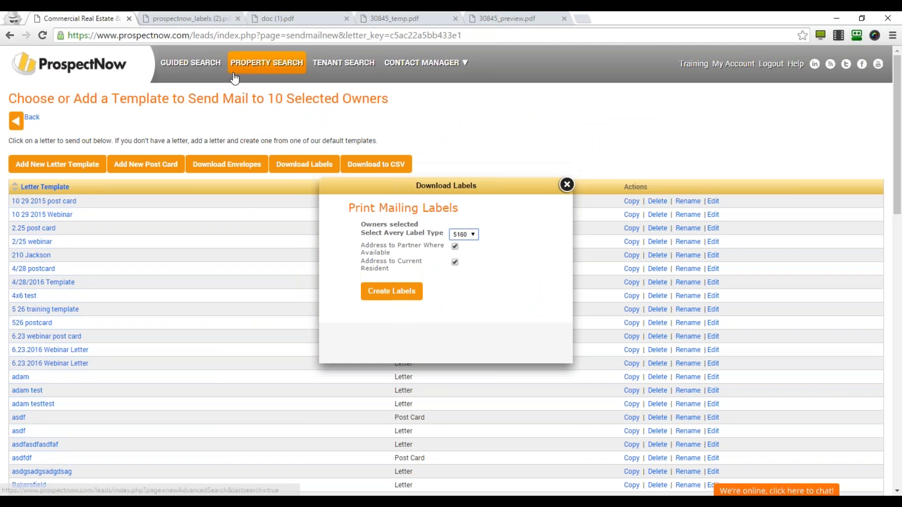
{"action": "left_click", "coordinate": [567, 186]}
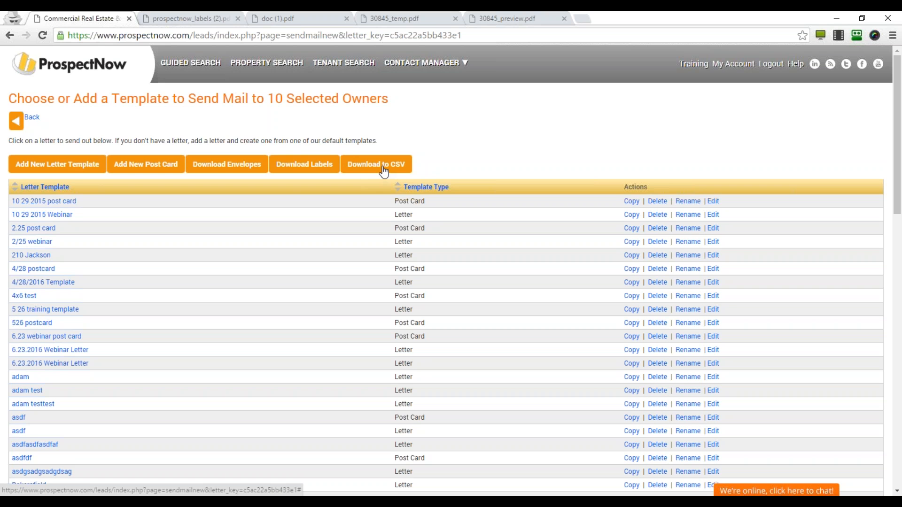
{"action": "left_click", "coordinate": [383, 165]}
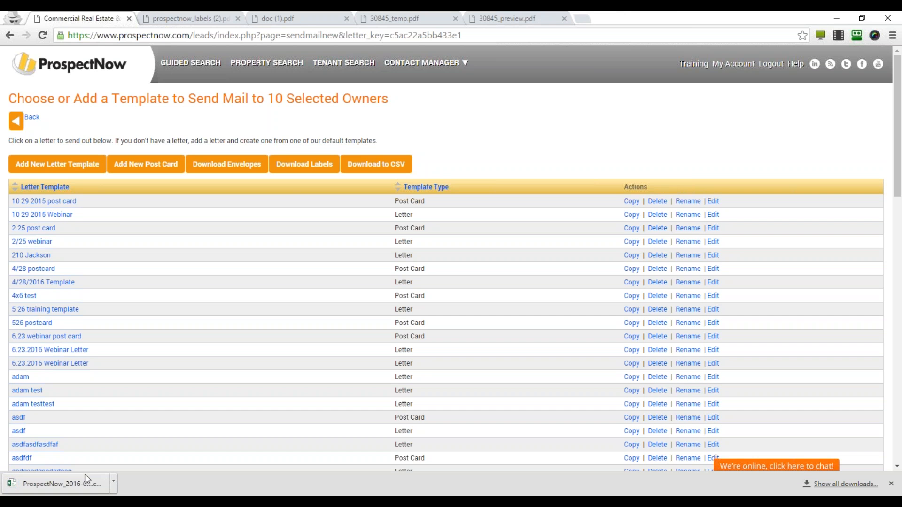
Open ProspectNow_2016-06-23 CSV in Excel, scroll across the owners' columns, then close Excel.
{"action": "left_click", "coordinate": [75, 485]}
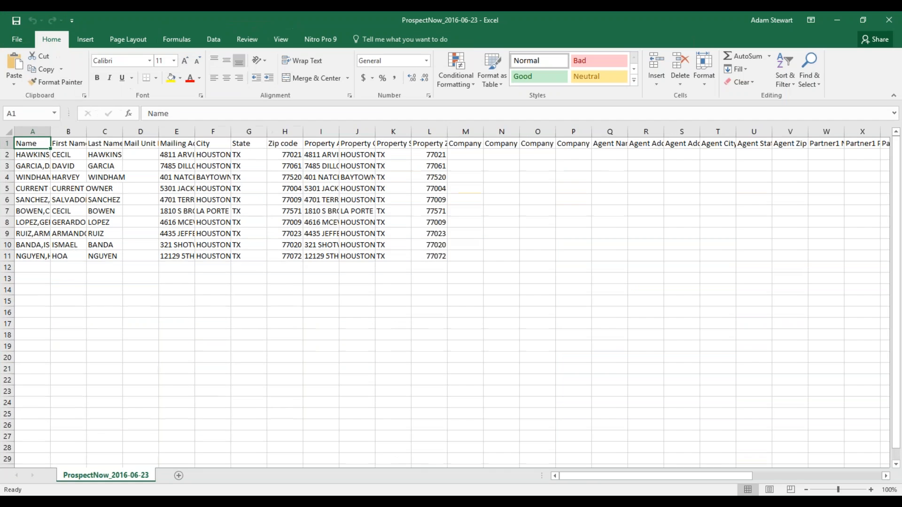
{"action": "left_click_drag", "start_coordinate": [595, 474], "coordinate": [569, 496]}
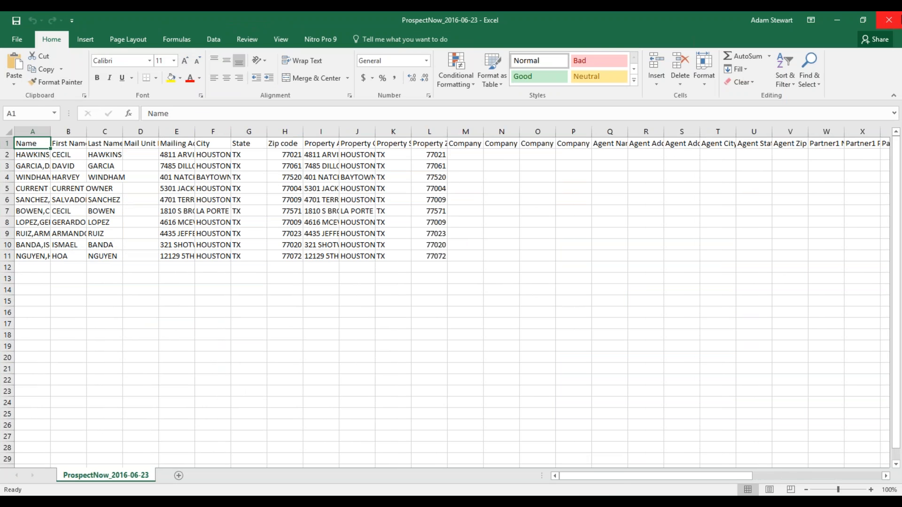
{"action": "left_click", "coordinate": [890, 20]}
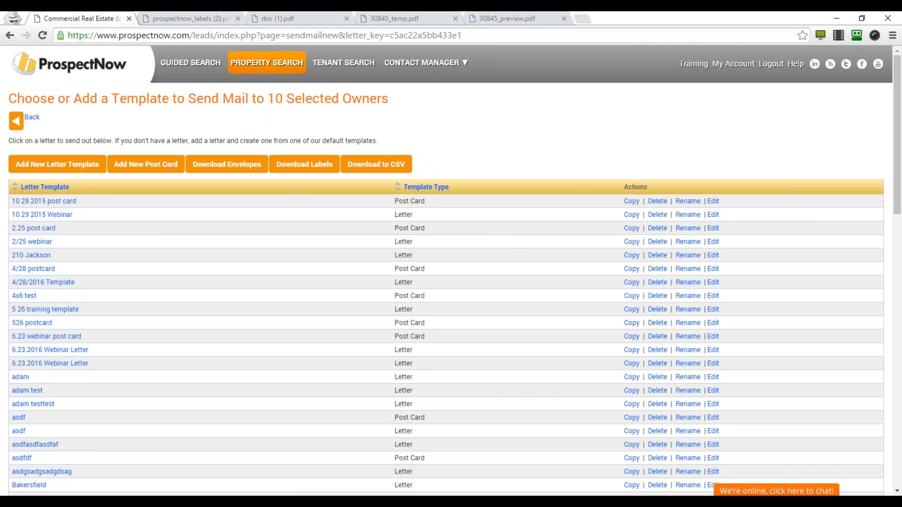
Export the 10 selected property records from search results, accepting the no-phone-numbers warning.
{"action": "left_click", "coordinate": [266, 70]}
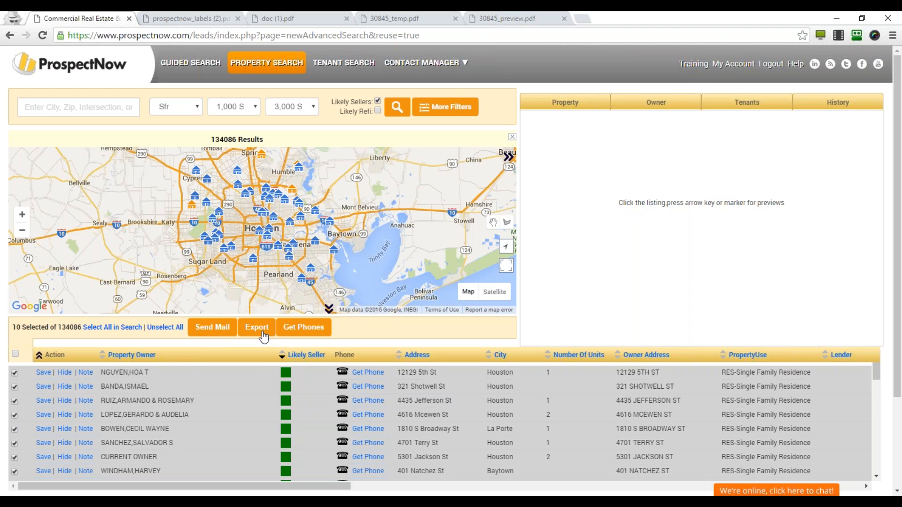
{"action": "scroll", "coordinate": [630, 281], "scroll_direction": "down", "scroll_amount": 2}
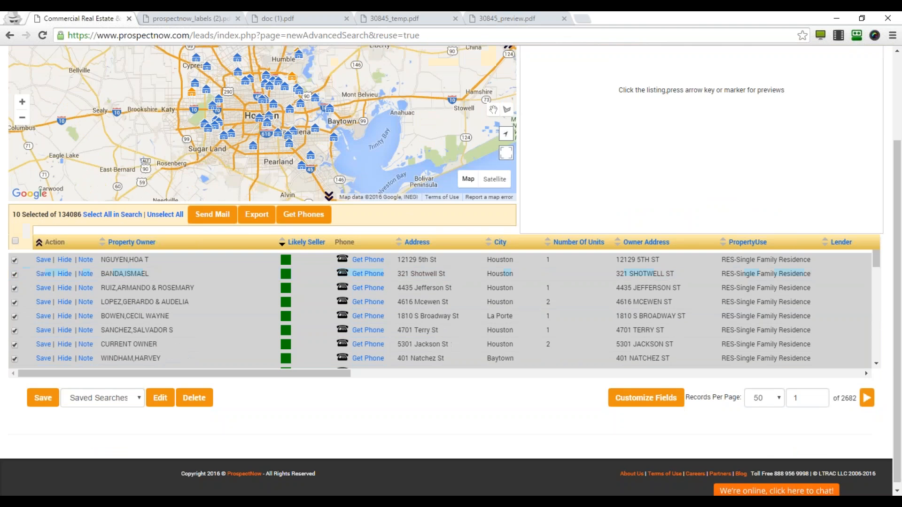
{"action": "left_click", "coordinate": [258, 217]}
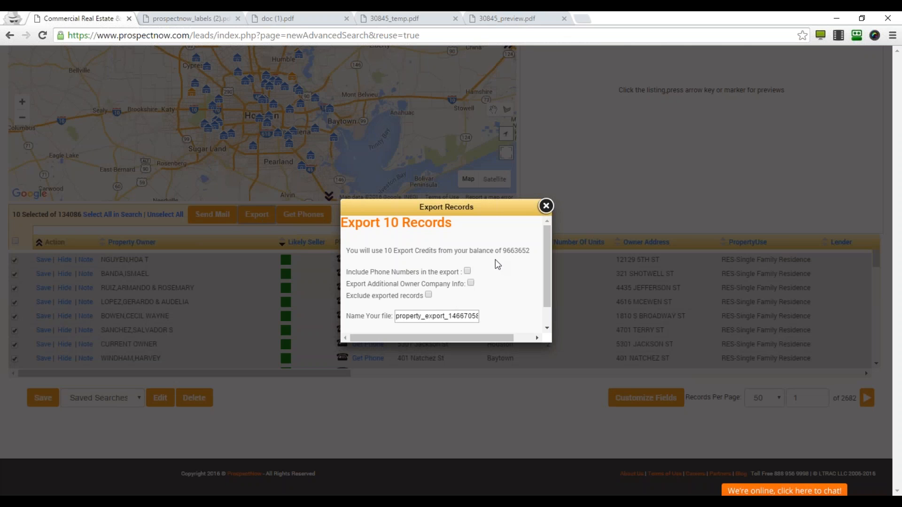
{"action": "scroll", "coordinate": [497, 252], "scroll_direction": "down", "scroll_amount": 2}
{"action": "left_click", "coordinate": [454, 321]}
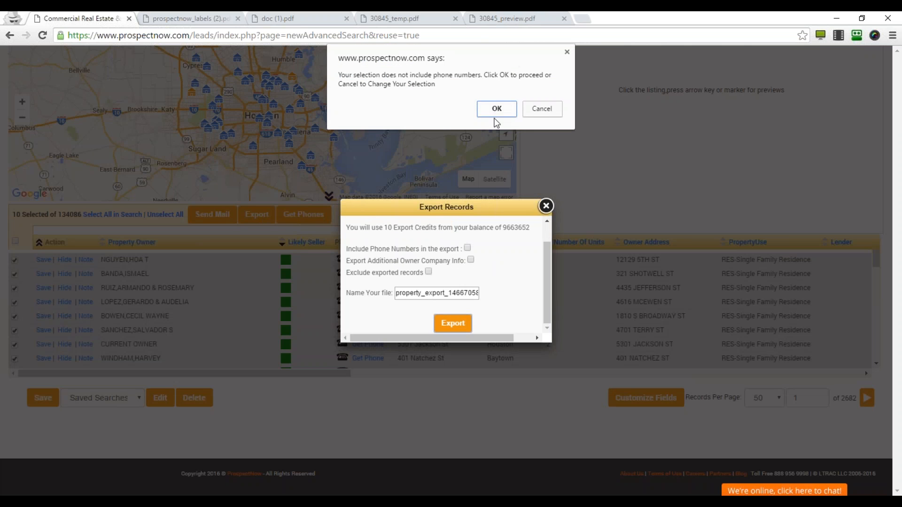
{"action": "left_click", "coordinate": [499, 107]}
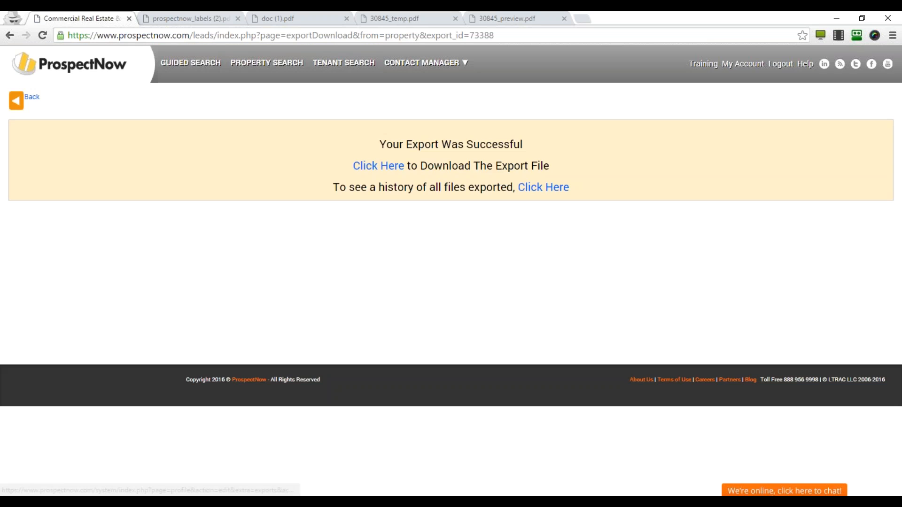
{"action": "left_click", "coordinate": [378, 168]}
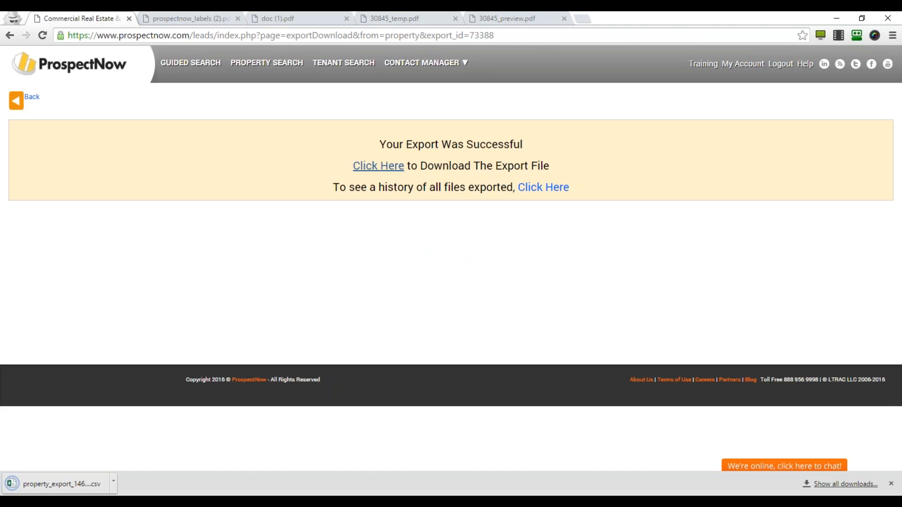
{"action": "left_click", "coordinate": [72, 484]}
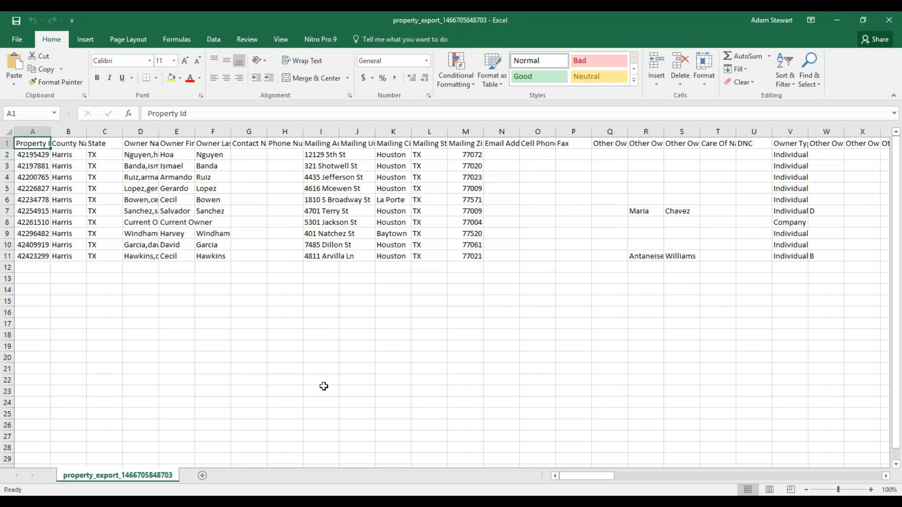
{"action": "mouse_move", "coordinate": [578, 478]}
{"action": "left_mouse_down"}
{"action": "mouse_move", "coordinate": [664, 490]}
{"action": "mouse_move", "coordinate": [847, 493]}
{"action": "mouse_move", "coordinate": [843, 477]}
{"action": "mouse_move", "coordinate": [577, 474]}
{"action": "left_mouse_up"}
{"action": "left_click", "coordinate": [892, 27]}
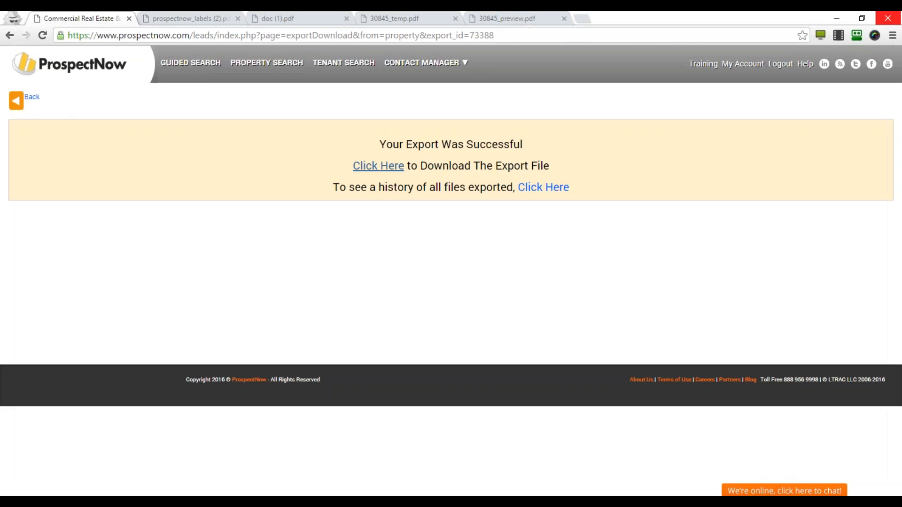